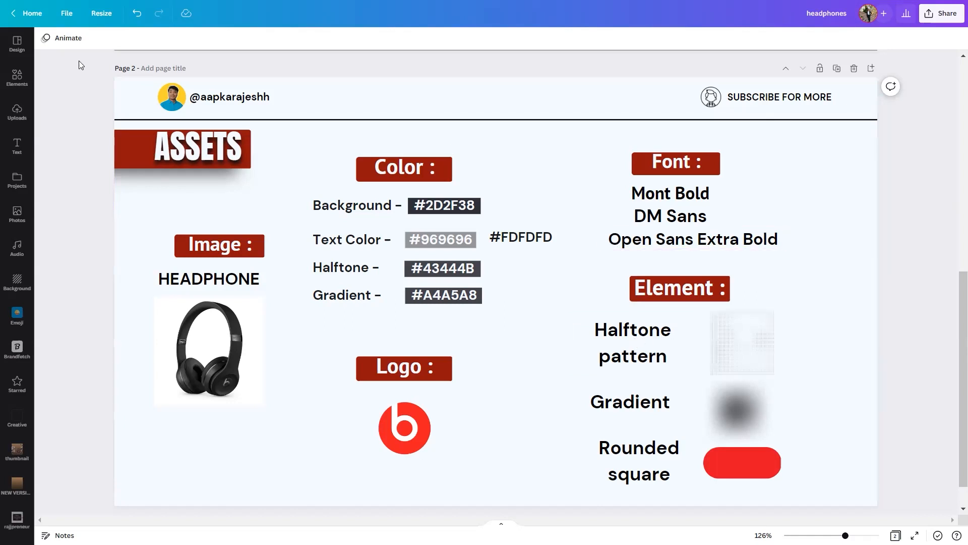
Search the element library's graphics for "HALFTONE" and look through the halftone patterns.
{"action": "left_click", "coordinate": [17, 77]}
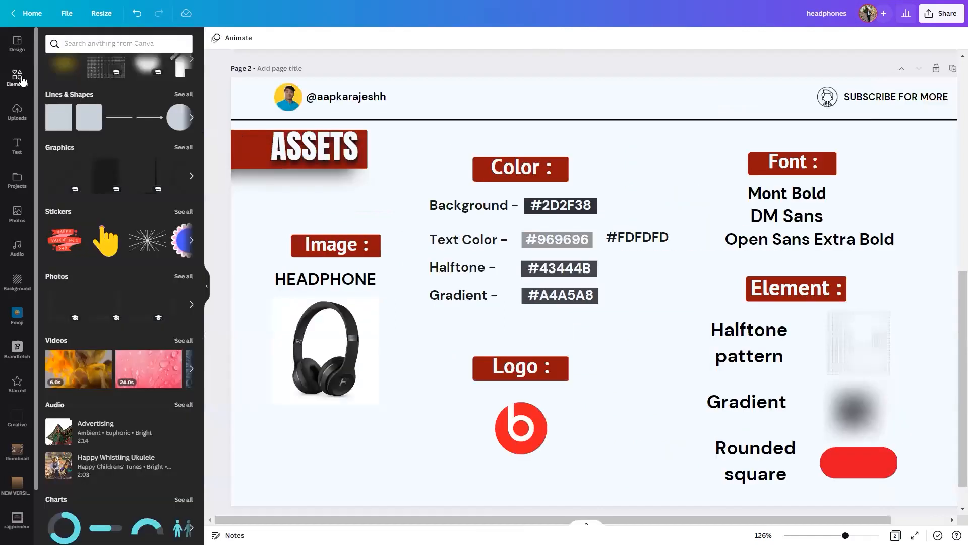
{"action": "left_click", "coordinate": [86, 45]}
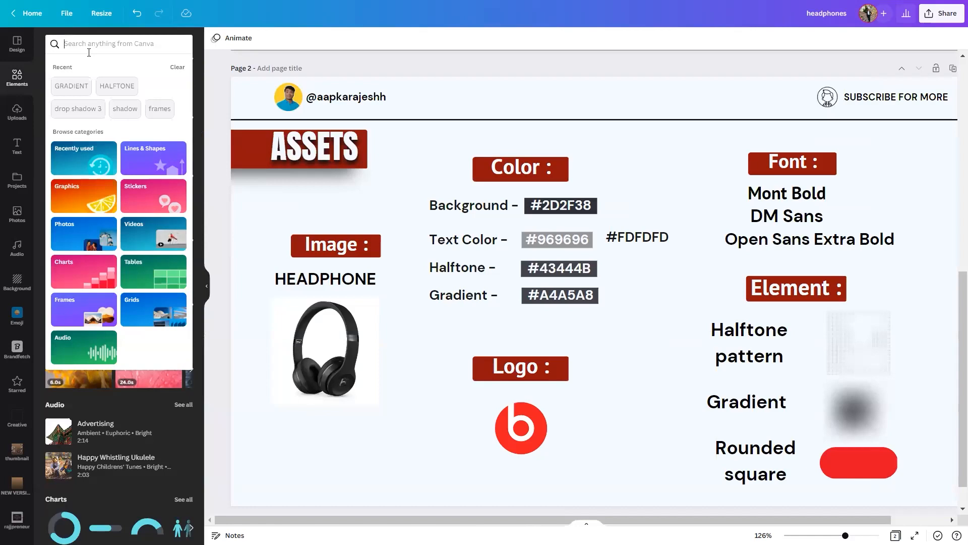
{"action": "type", "text": "half"}
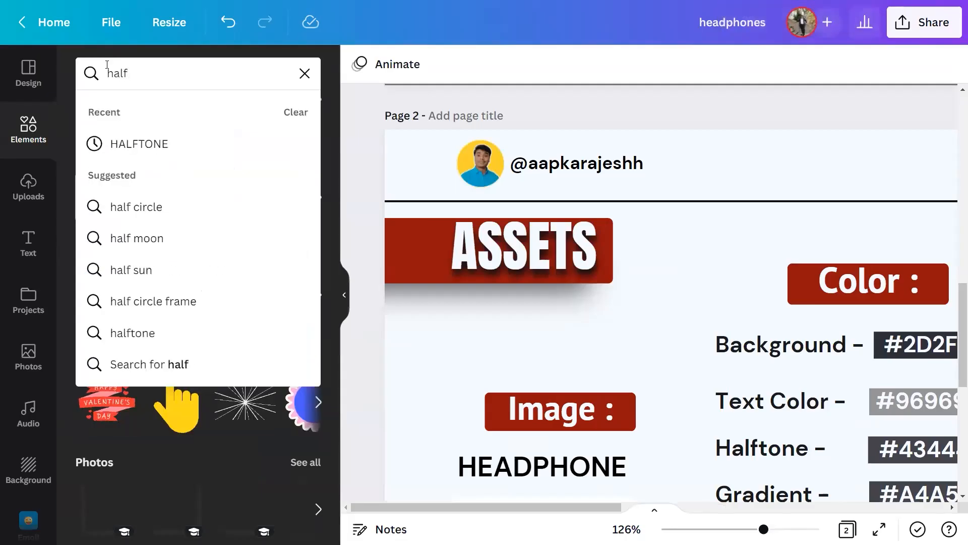
{"action": "left_click", "coordinate": [125, 137]}
{"action": "left_click", "coordinate": [132, 115]}
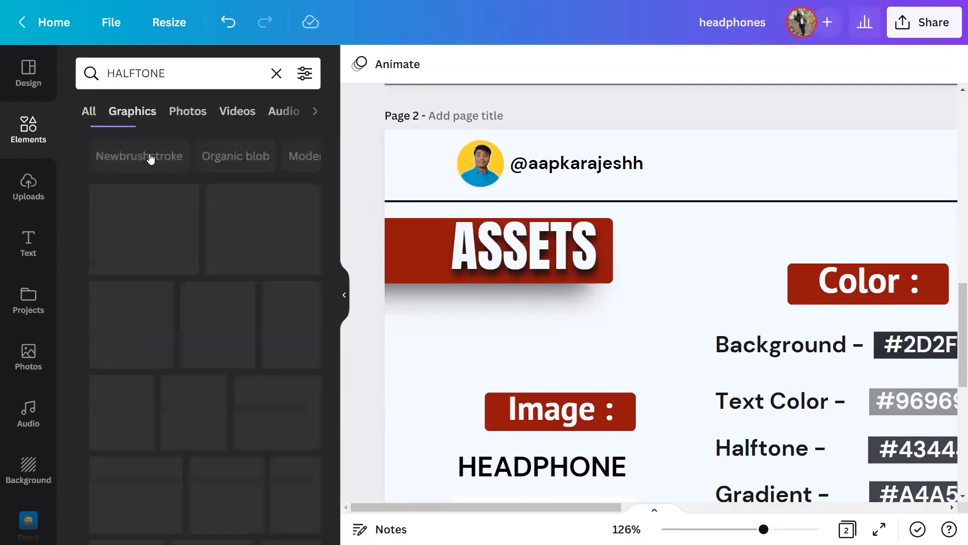
{"action": "scroll", "coordinate": [192, 242], "scroll_direction": "down", "scroll_amount": 6}
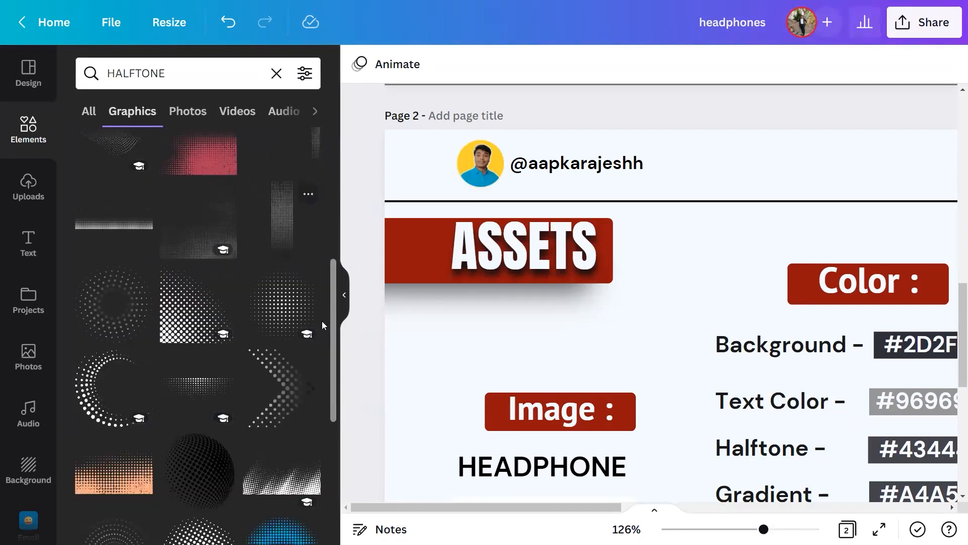
{"action": "left_click", "coordinate": [344, 309]}
{"action": "scroll", "coordinate": [655, 323], "scroll_direction": "down", "scroll_amount": 6}
{"action": "scroll", "coordinate": [451, 339], "scroll_direction": "down", "scroll_amount": 5}
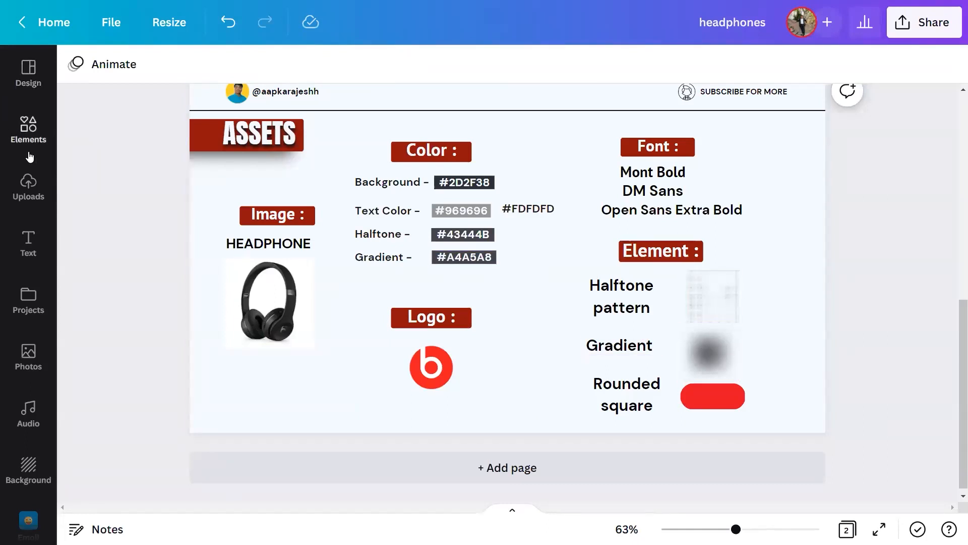
Search the element library's graphics for "GRADIENT" and browse for a soft, round blurred gradient.
{"action": "left_click", "coordinate": [39, 127]}
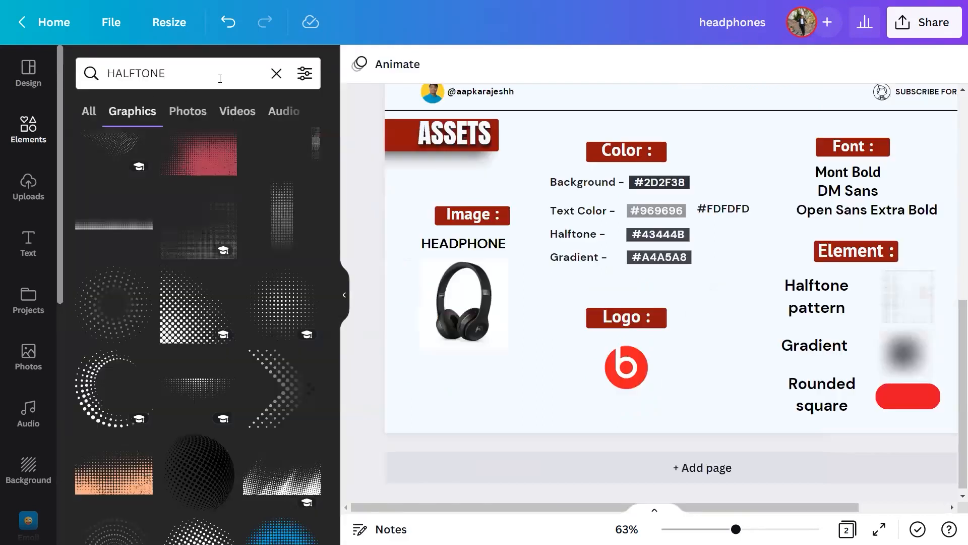
{"action": "left_click", "coordinate": [275, 74]}
{"action": "type", "text": "gra"}
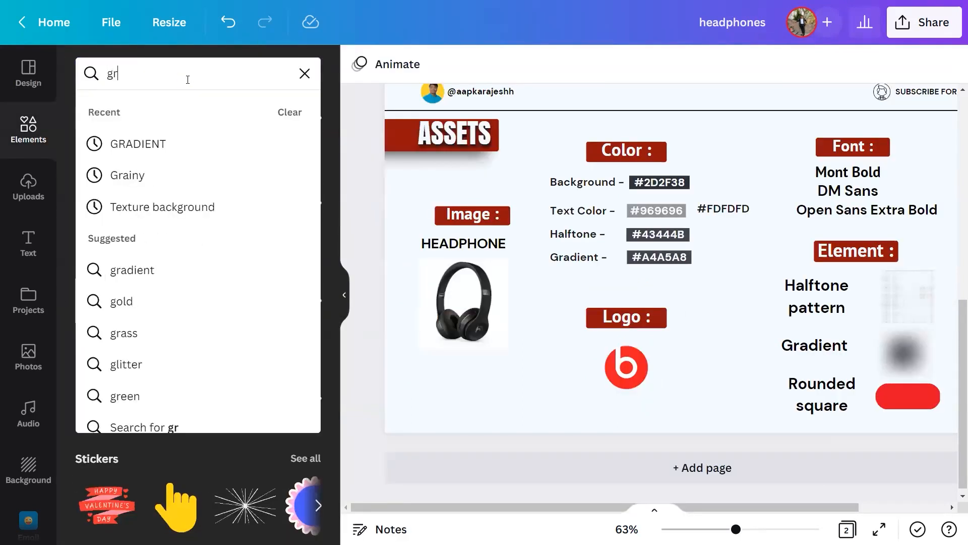
{"action": "left_click", "coordinate": [174, 145]}
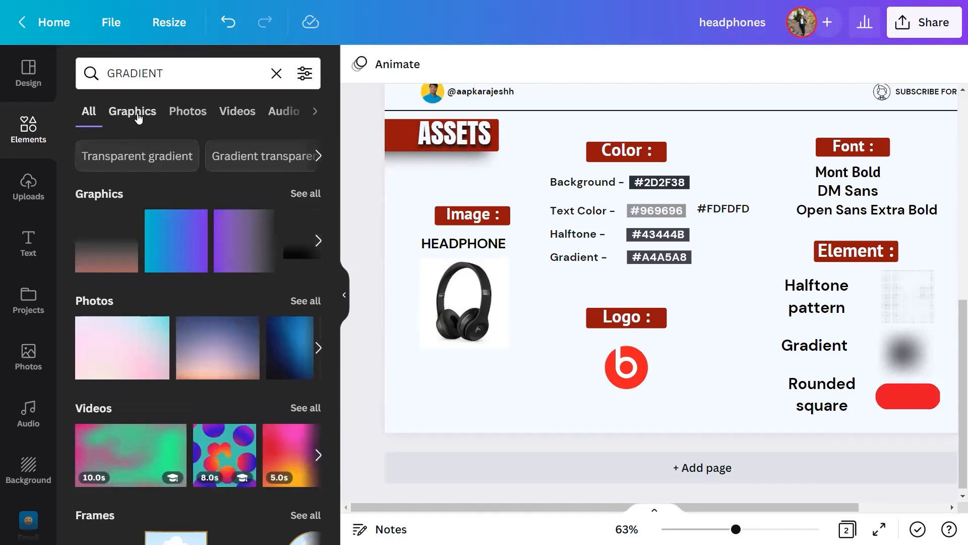
{"action": "left_click", "coordinate": [137, 117]}
{"action": "scroll", "coordinate": [238, 307], "scroll_direction": "down", "scroll_amount": 10}
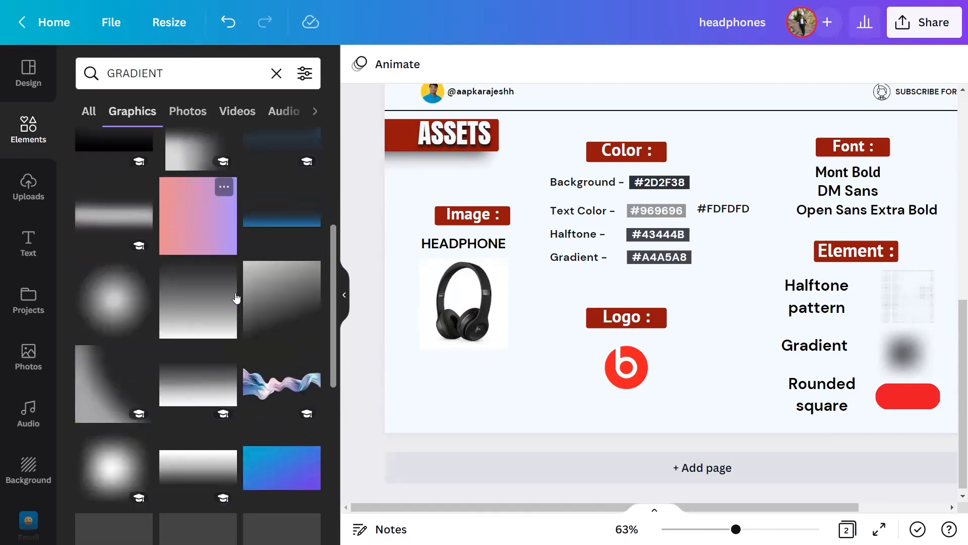
{"action": "key", "text": "ctrl+minus"}
{"action": "key", "text": "ctrl+minus"}
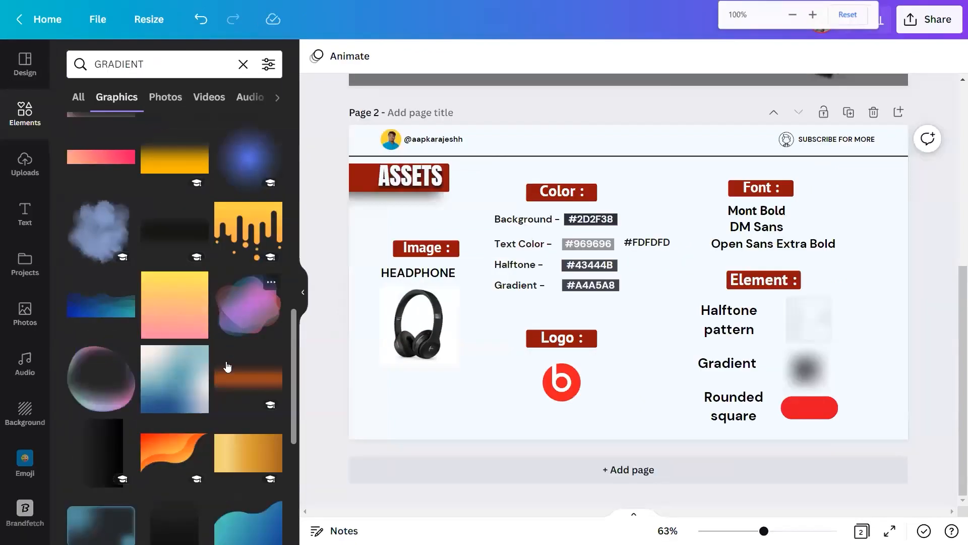
{"action": "scroll", "coordinate": [214, 370], "scroll_direction": "down", "scroll_amount": 6}
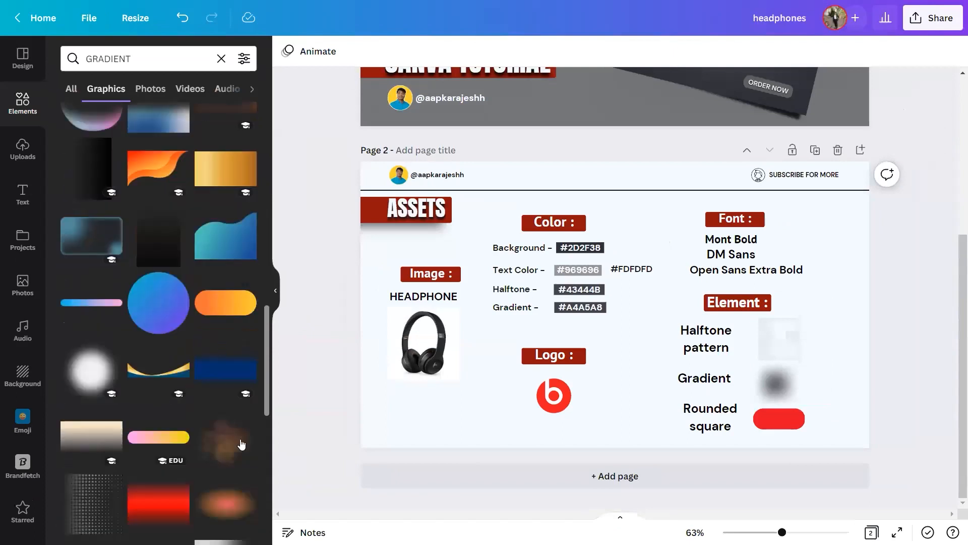
{"action": "scroll", "coordinate": [207, 405], "scroll_direction": "down", "scroll_amount": 7}
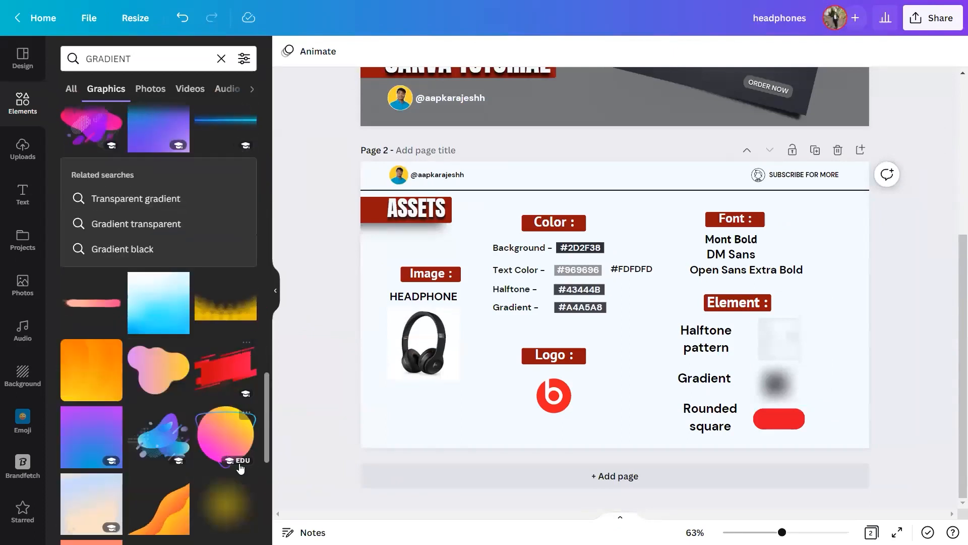
Try the blurred yellow gradient and the rounded square shape on page 2, removing each one again.
{"action": "left_click", "coordinate": [225, 315]}
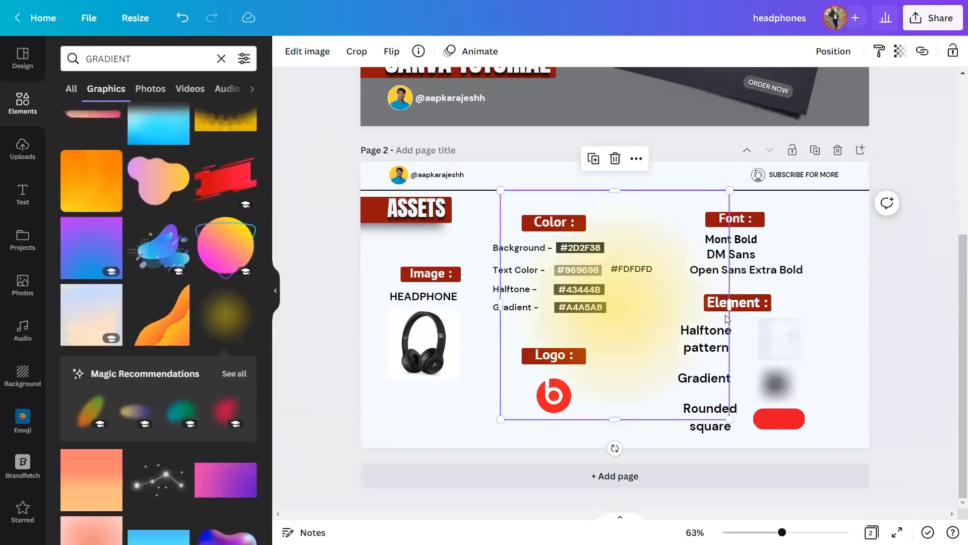
{"action": "left_click", "coordinate": [615, 158]}
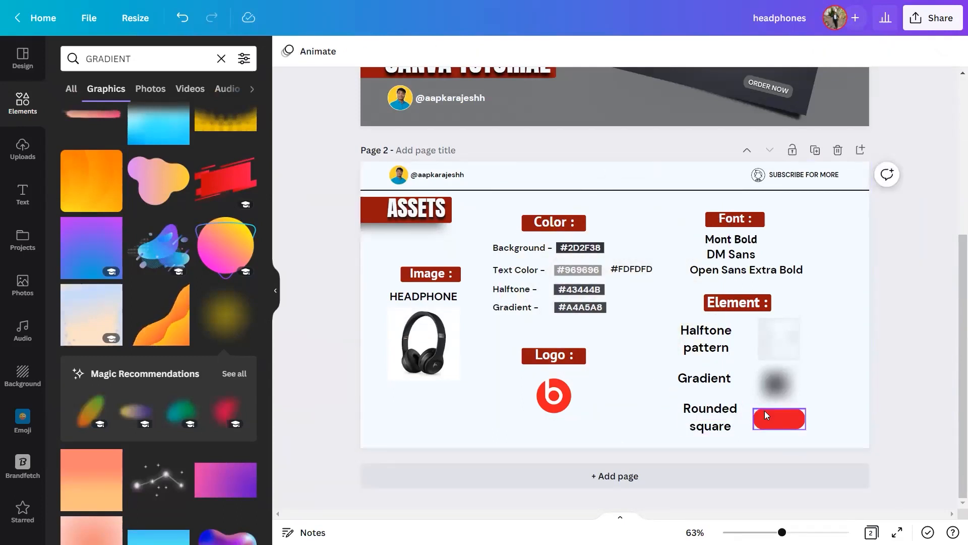
{"action": "left_click", "coordinate": [23, 103]}
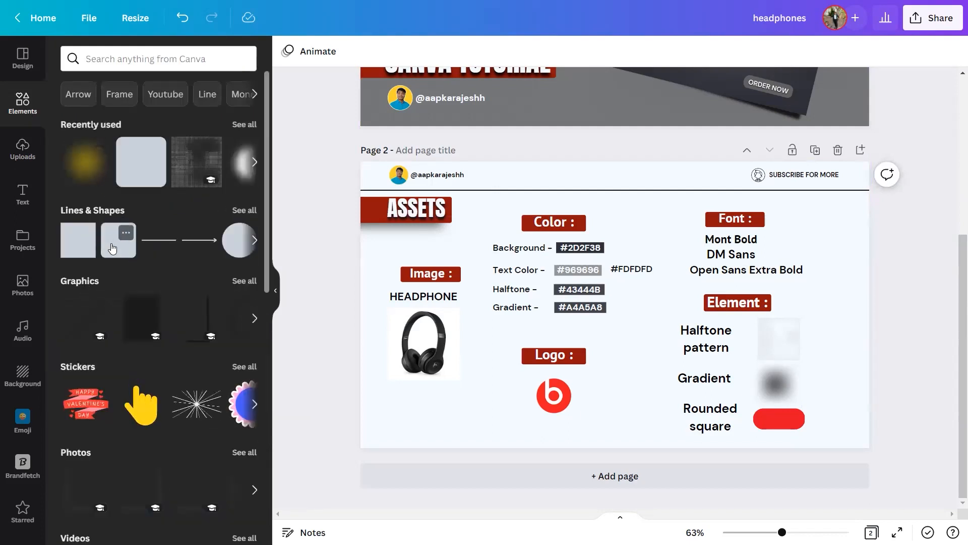
{"action": "left_click", "coordinate": [108, 246]}
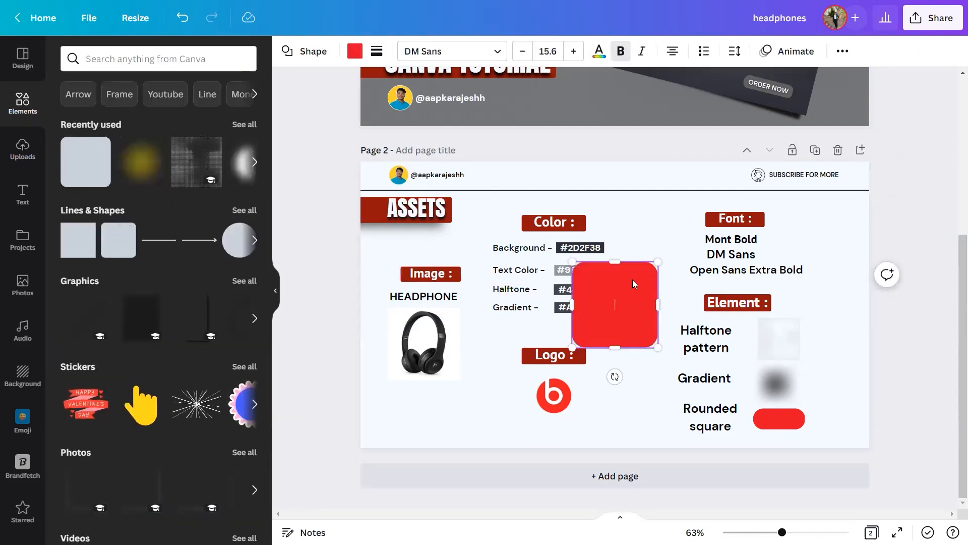
{"action": "key", "text": "ctrl+z"}
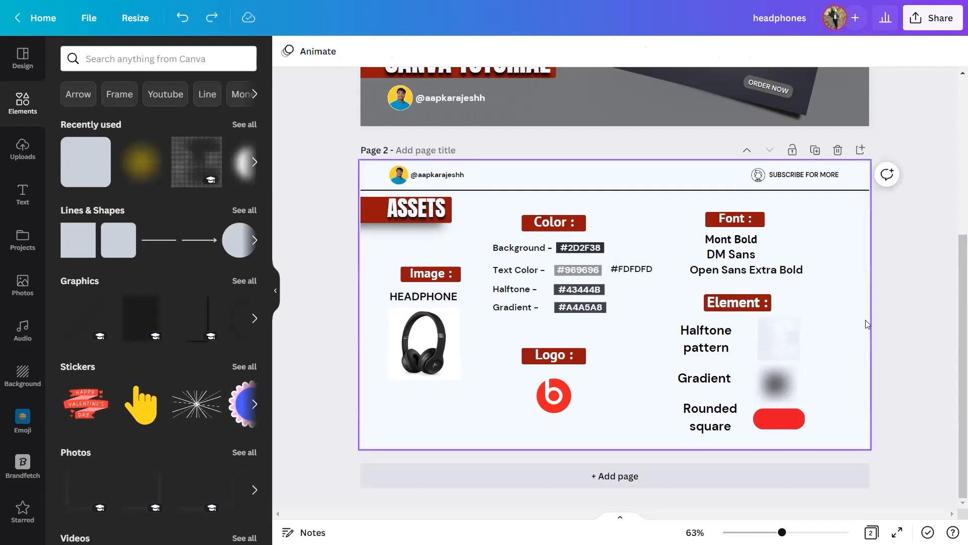
{"action": "left_click", "coordinate": [273, 292]}
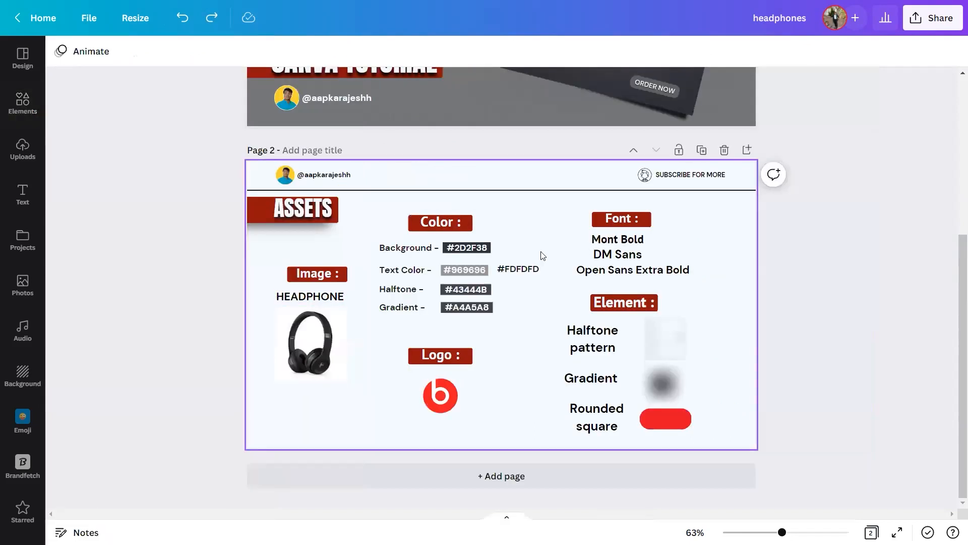
Switch to the "headphone tutorial" design and check its canvas dimensions in the file details and resize options.
{"action": "scroll", "coordinate": [460, 291], "scroll_direction": "up", "scroll_amount": 1}
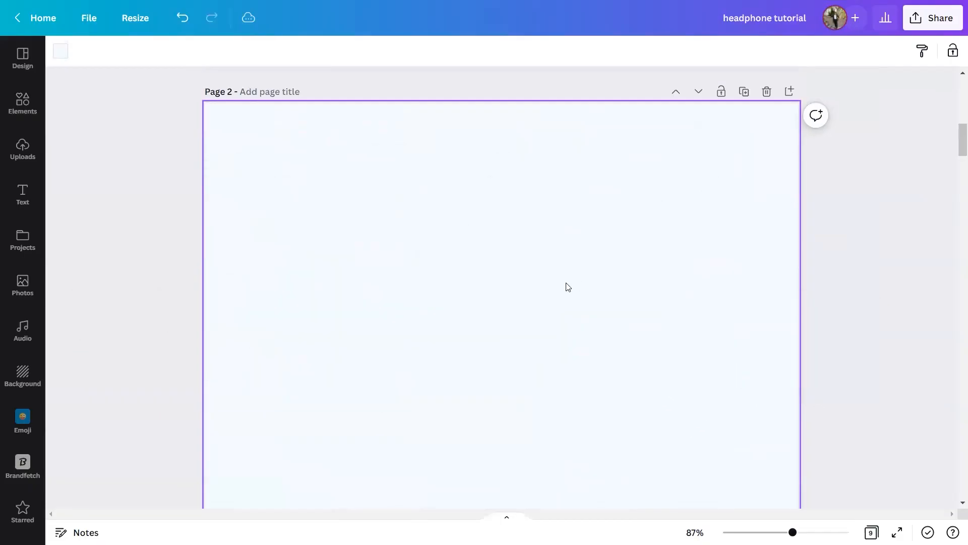
{"action": "scroll", "coordinate": [701, 257], "scroll_direction": "down", "scroll_amount": 2}
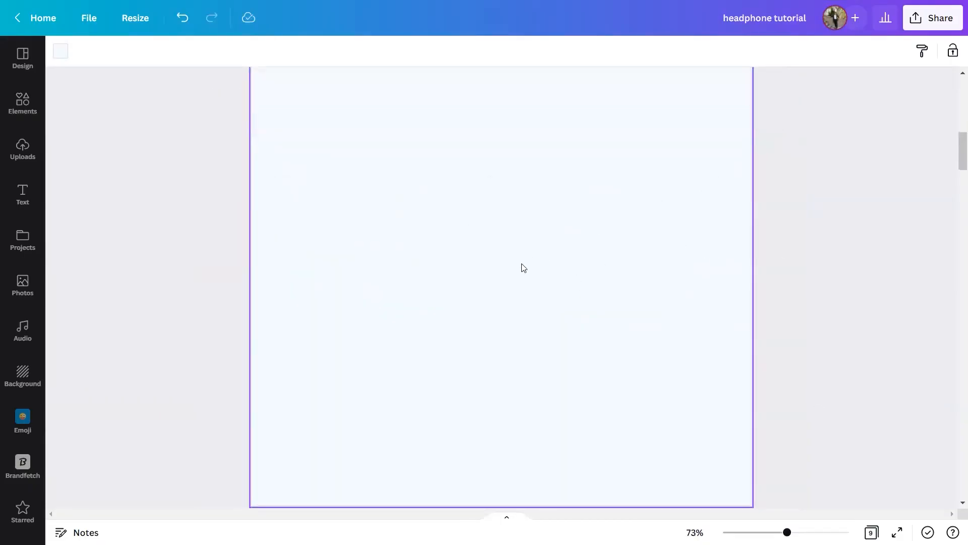
{"action": "scroll", "coordinate": [474, 277], "scroll_direction": "up", "scroll_amount": 2}
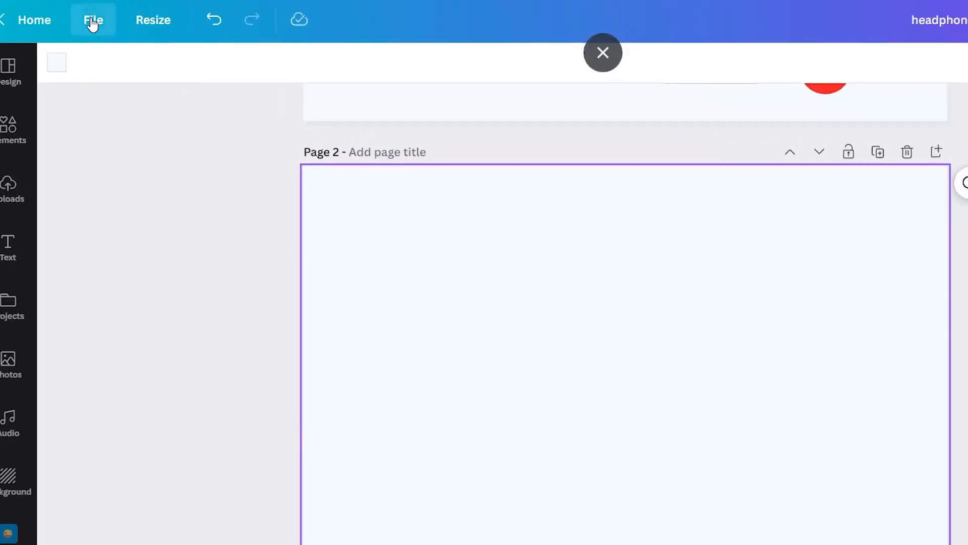
{"action": "left_click", "coordinate": [89, 19]}
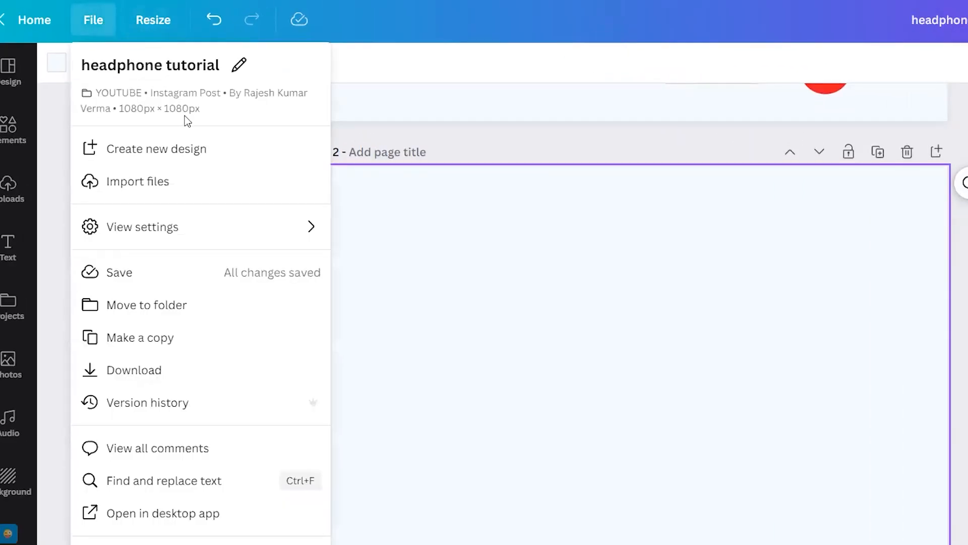
{"action": "left_click", "coordinate": [160, 23]}
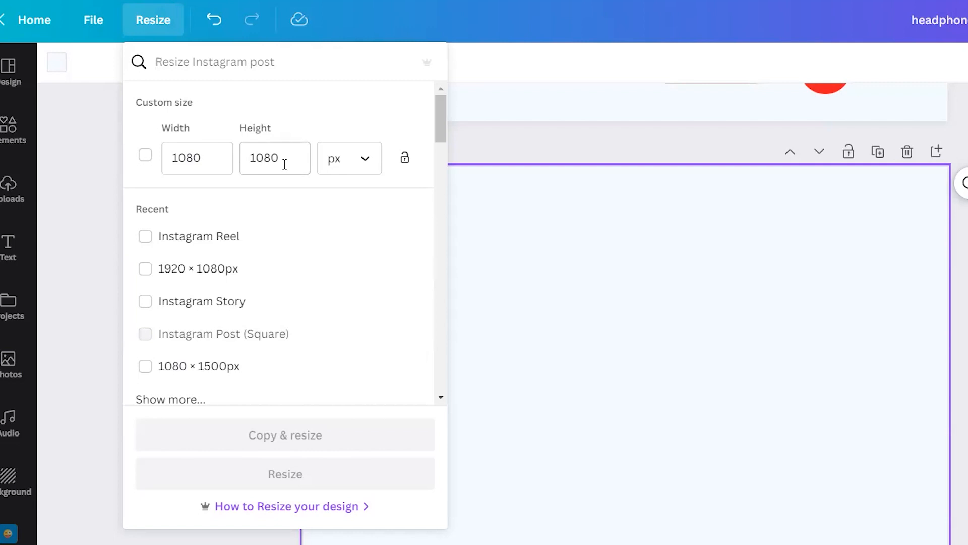
{"action": "left_click", "coordinate": [956, 341]}
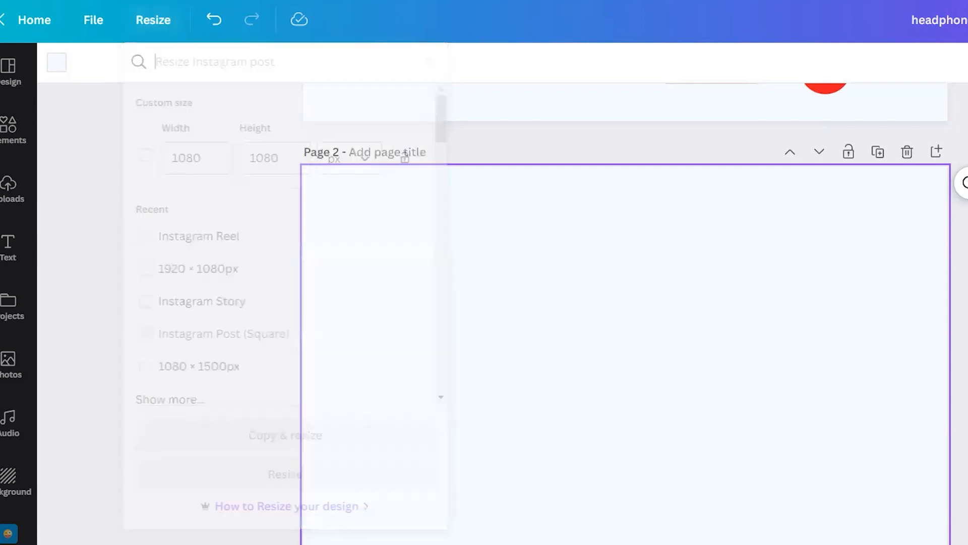
Select the background colour code #2D2F38 on the page 1 assets list and return to the dark page 3.
{"action": "scroll", "coordinate": [740, 295], "scroll_direction": "down", "scroll_amount": 3}
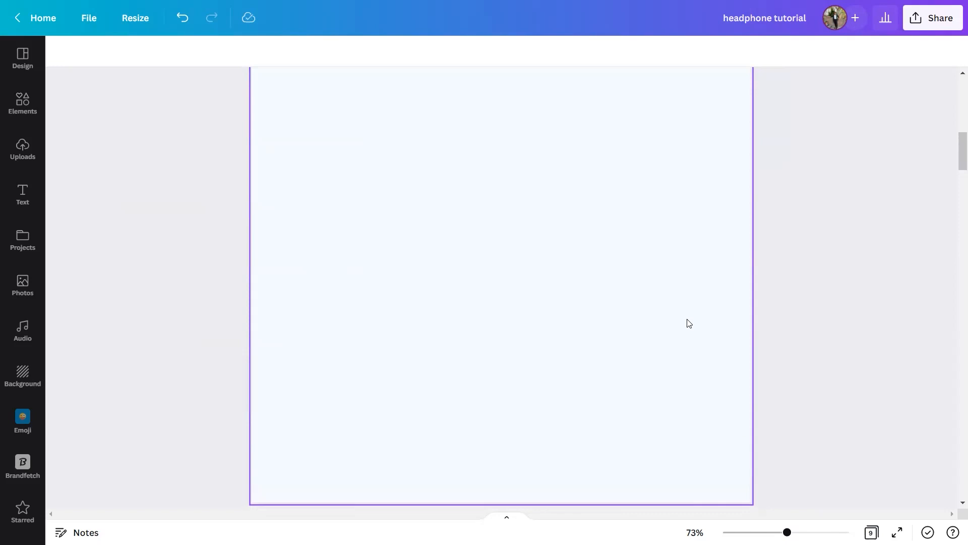
{"action": "scroll", "coordinate": [691, 353], "scroll_direction": "down", "scroll_amount": 4}
{"action": "scroll", "coordinate": [694, 374], "scroll_direction": "down", "scroll_amount": 5}
{"action": "left_click", "coordinate": [672, 345]}
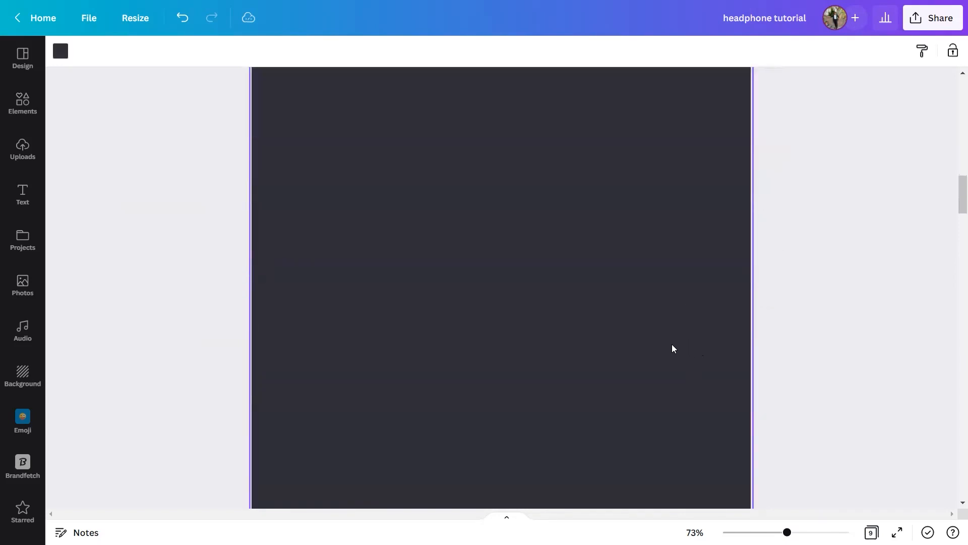
{"action": "scroll", "coordinate": [677, 352], "scroll_direction": "up", "scroll_amount": 10}
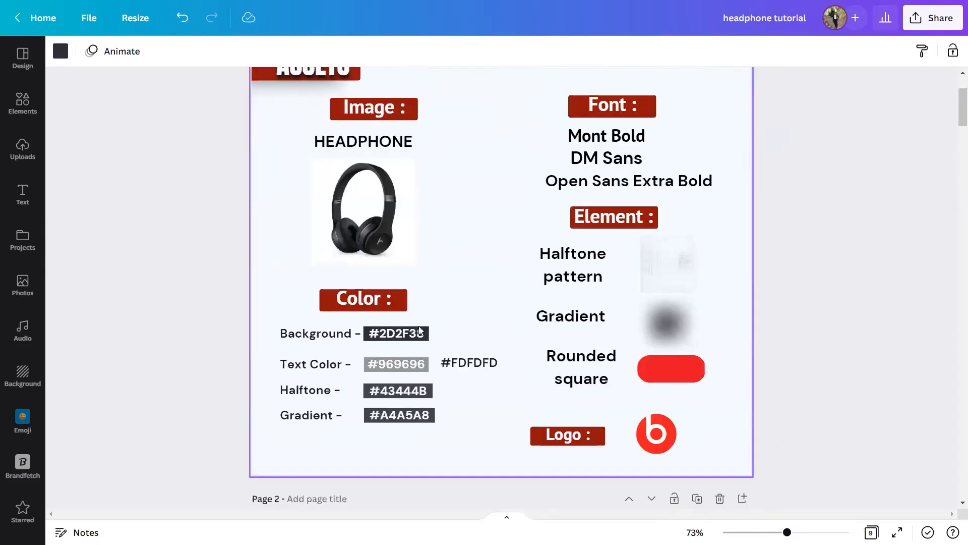
{"action": "left_click", "coordinate": [418, 335]}
{"action": "left_click", "coordinate": [417, 334]}
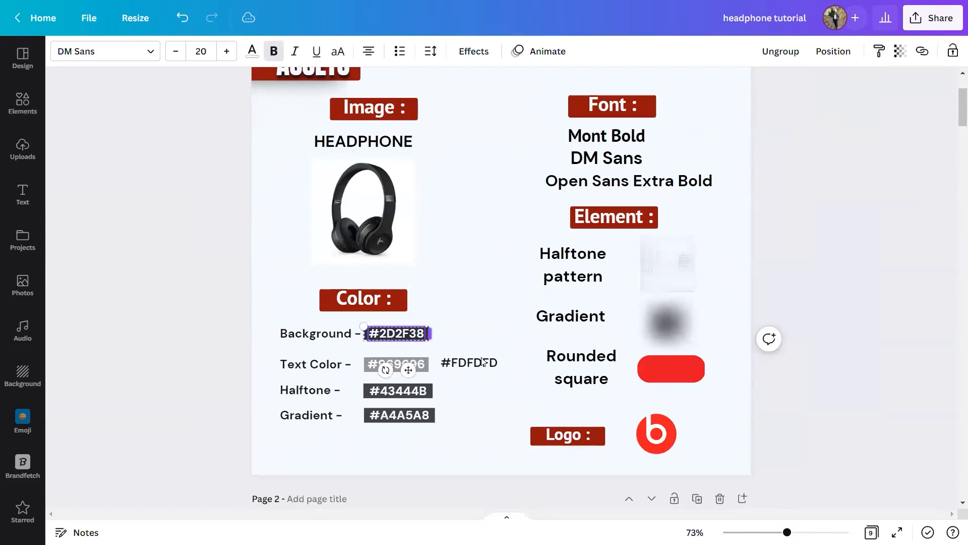
{"action": "scroll", "coordinate": [699, 352], "scroll_direction": "down", "scroll_amount": 8}
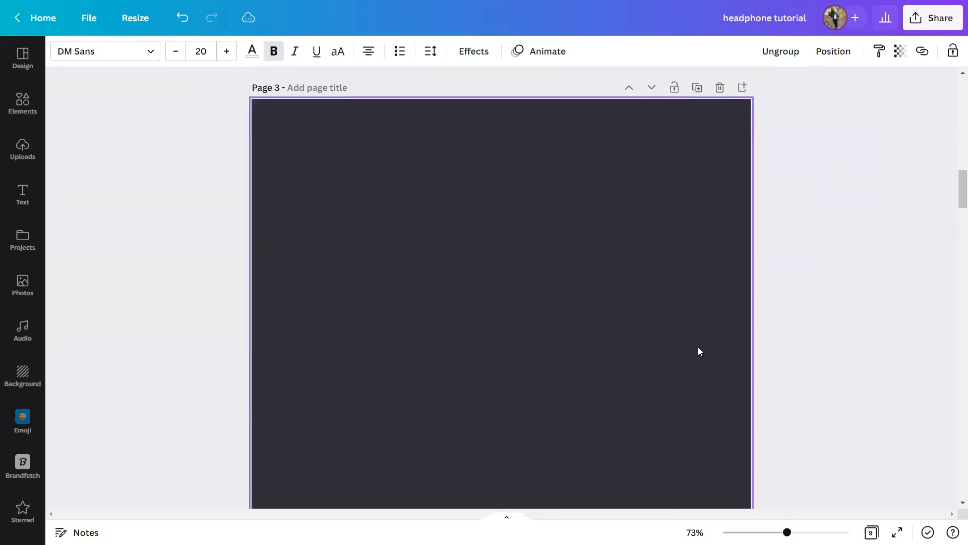
Detach the grey radial gradient image from the background of page 4 and shift it slightly on the page.
{"action": "scroll", "coordinate": [698, 351], "scroll_direction": "down", "scroll_amount": 10}
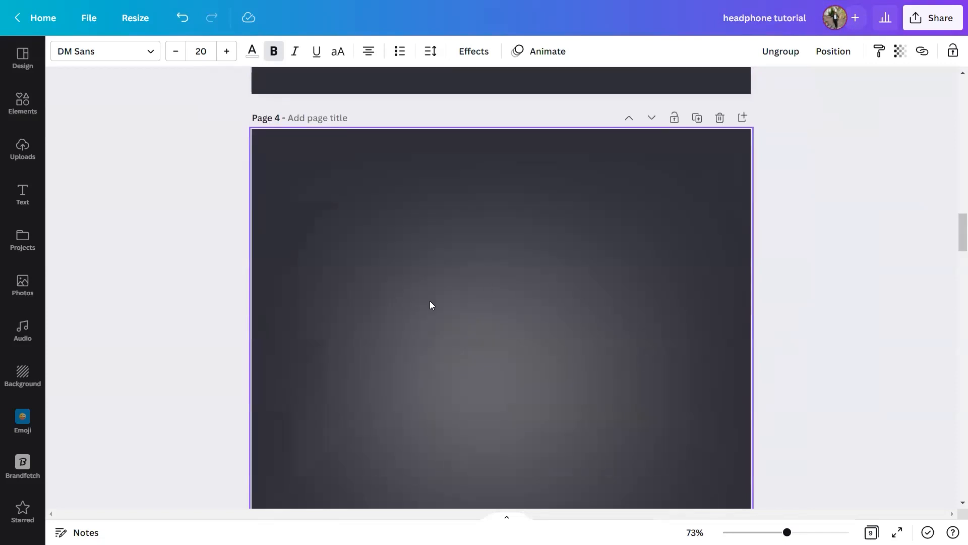
{"action": "scroll", "coordinate": [487, 343], "scroll_direction": "down", "scroll_amount": 2}
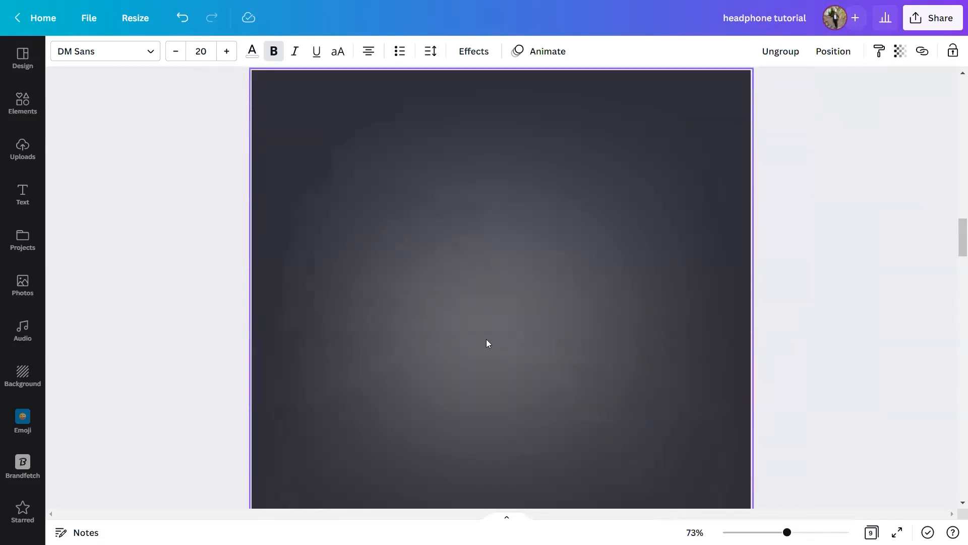
{"action": "right_click", "coordinate": [511, 286]}
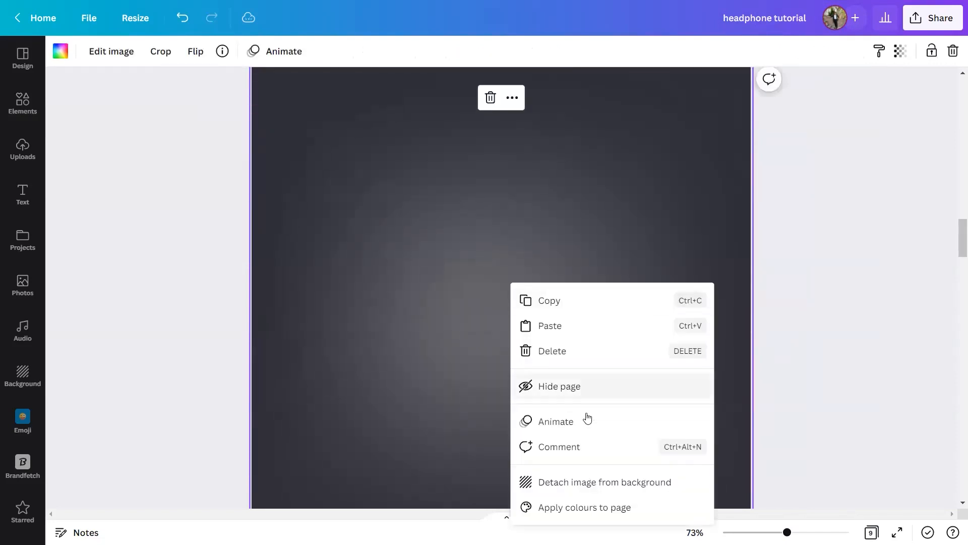
{"action": "left_click", "coordinate": [592, 481]}
{"action": "scroll", "coordinate": [557, 394], "scroll_direction": "down", "scroll_amount": 2}
{"action": "left_click_drag", "start_coordinate": [555, 395], "coordinate": [570, 396]}
Add the recently used blurred yellow gradient element to page 4.
{"action": "left_click", "coordinate": [32, 118]}
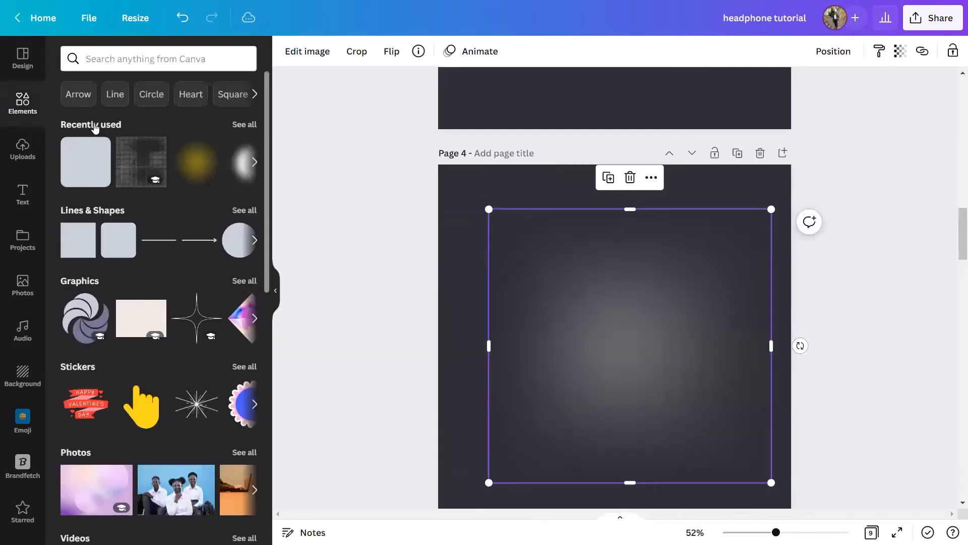
{"action": "left_click", "coordinate": [206, 169]}
{"action": "left_click", "coordinate": [277, 297]}
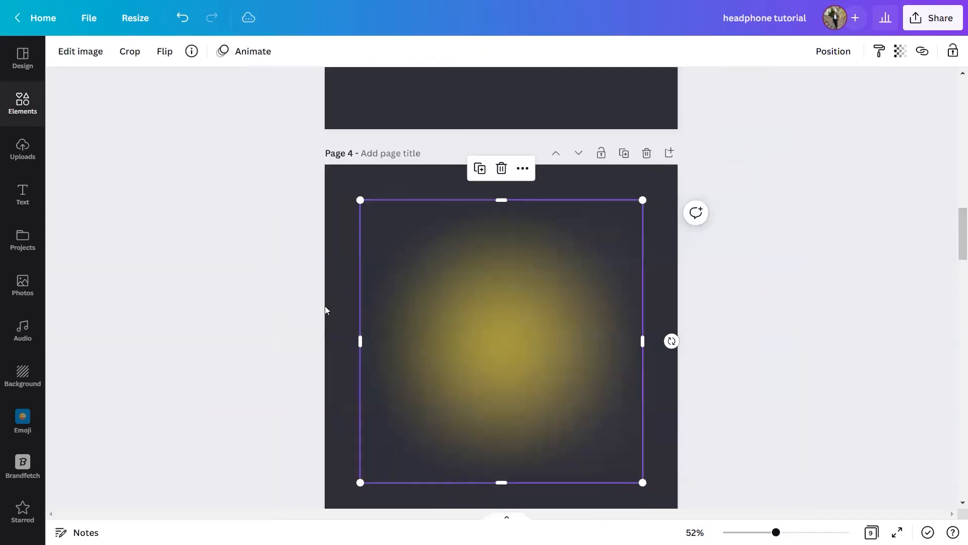
Shift the yellow gradient slightly upward on page 4 and copy the gradient colour code #A4A5A8 from the page 1 assets list.
{"action": "left_click_drag", "start_coordinate": [513, 335], "coordinate": [513, 315]}
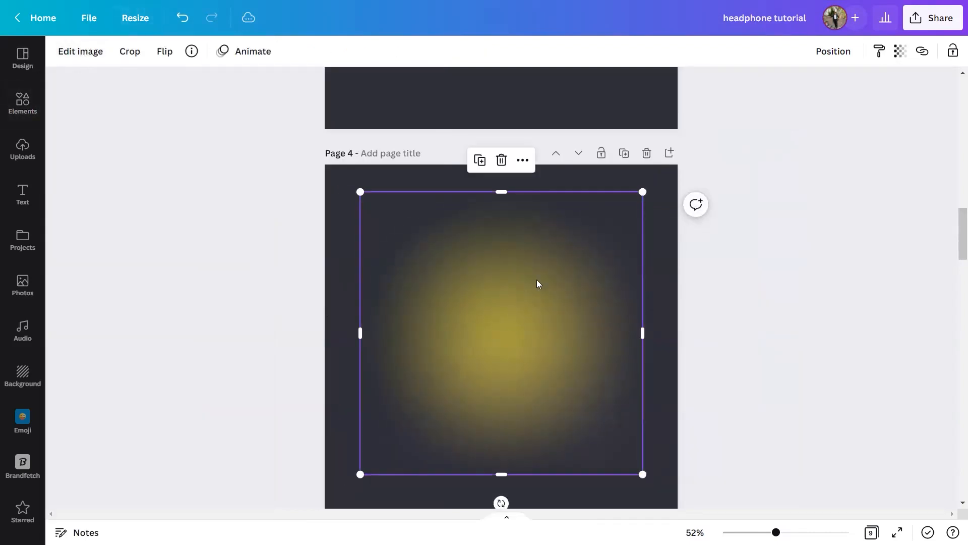
{"action": "scroll", "coordinate": [536, 279], "scroll_direction": "up", "scroll_amount": 15}
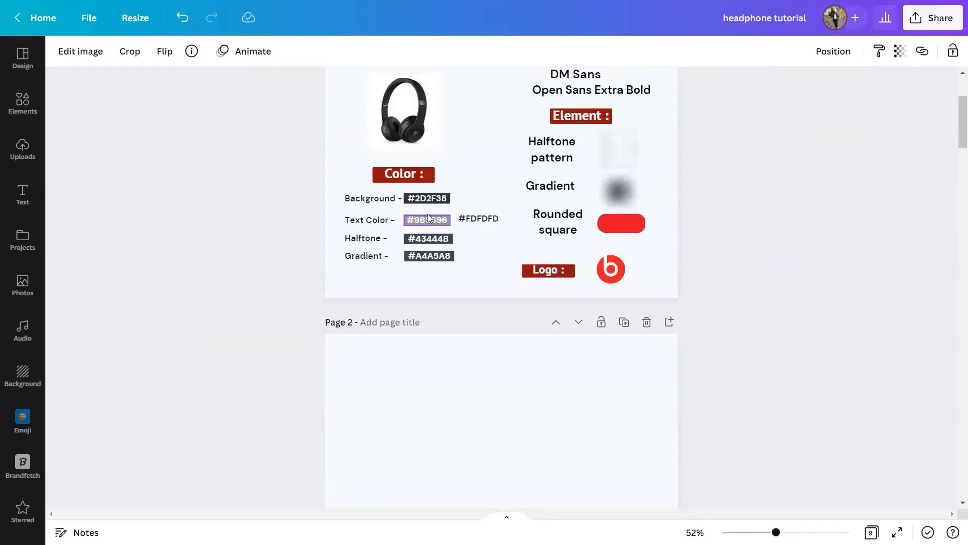
{"action": "left_click", "coordinate": [434, 255]}
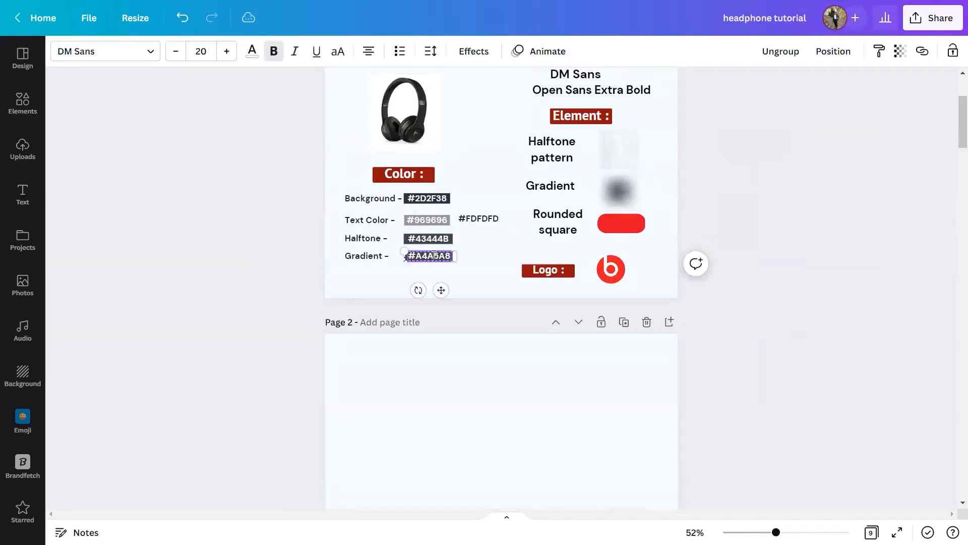
{"action": "double_click", "coordinate": [436, 256]}
{"action": "key", "text": "ctrl+c"}
{"action": "scroll", "coordinate": [457, 275], "scroll_direction": "down", "scroll_amount": 20}
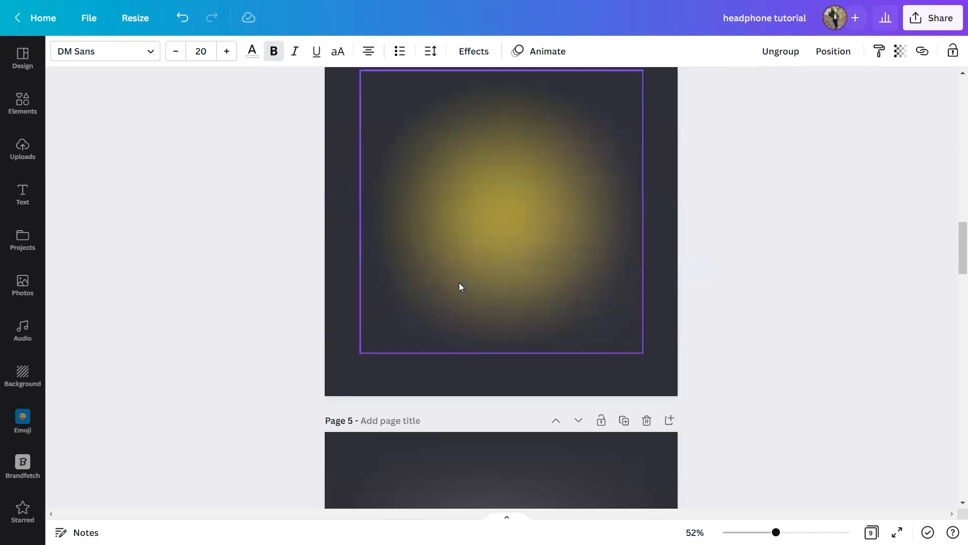
Apply the Cherry duotone effect to the yellow gradient on page 4 and open the effect's colour settings.
{"action": "left_click", "coordinate": [457, 275]}
{"action": "left_click", "coordinate": [90, 52]}
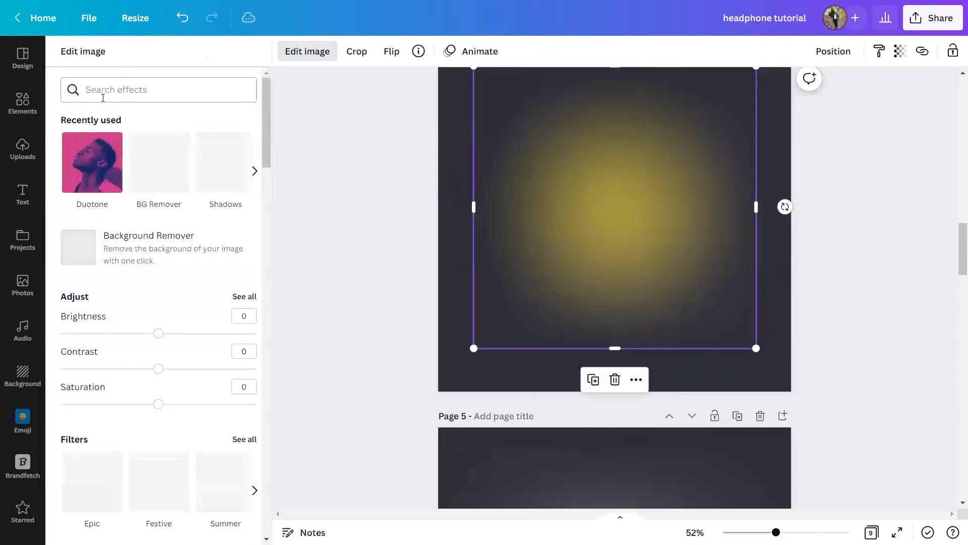
{"action": "scroll", "coordinate": [144, 217], "scroll_direction": "down", "scroll_amount": 15}
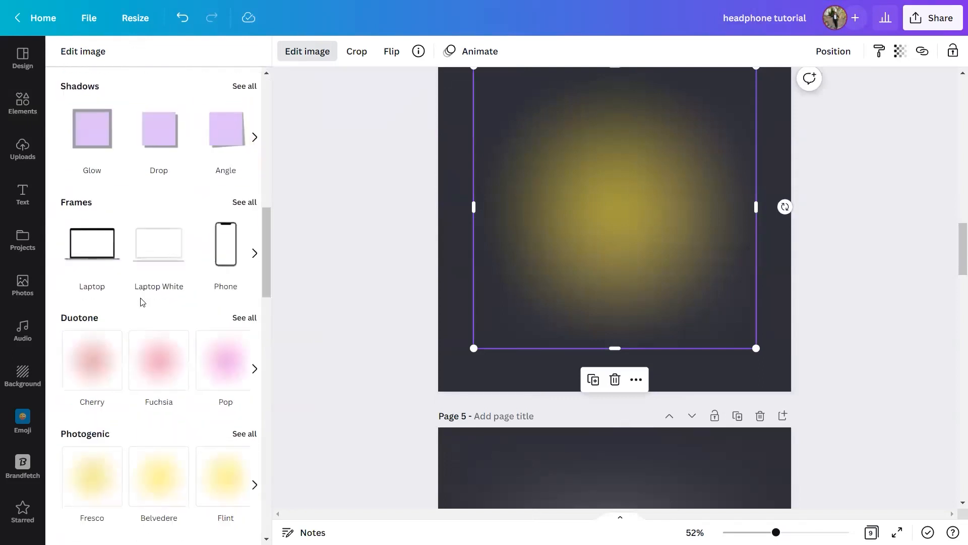
{"action": "scroll", "coordinate": [101, 215], "scroll_direction": "up", "scroll_amount": 4}
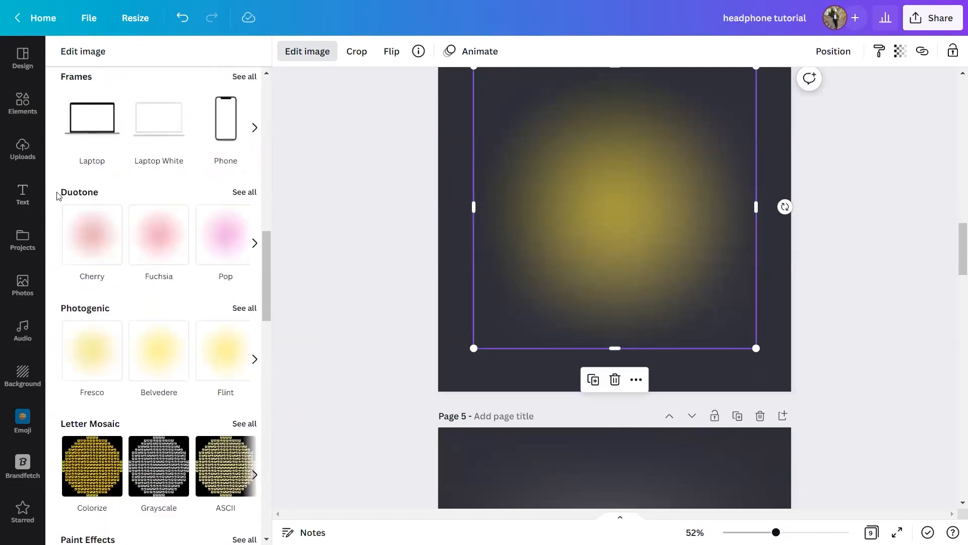
{"action": "left_click", "coordinate": [102, 250]}
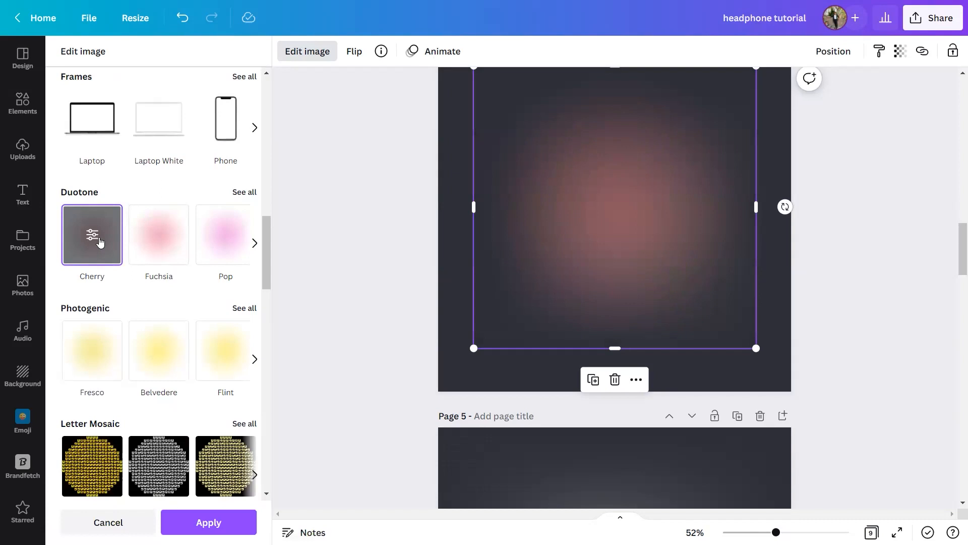
{"action": "left_click", "coordinate": [98, 241]}
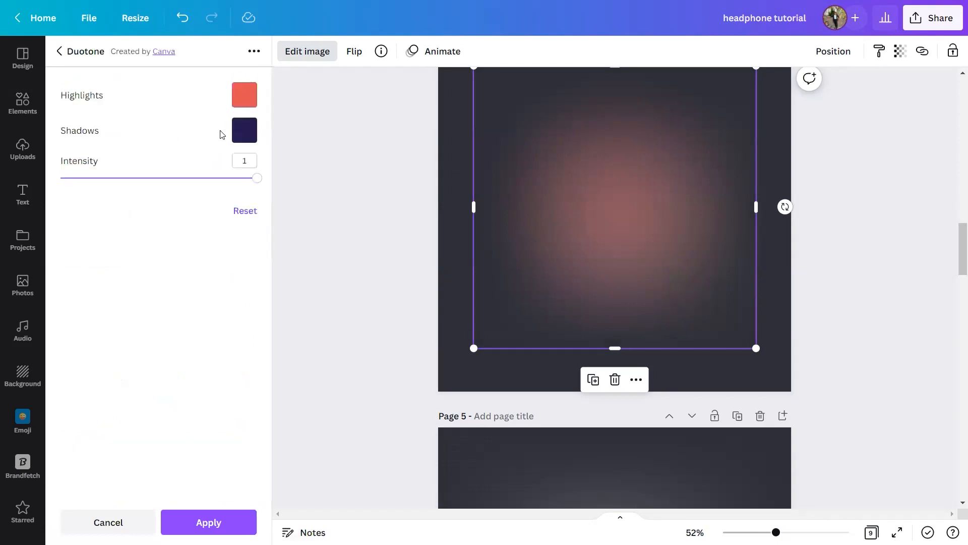
Set the duotone highlights colour of the gradient to the copied code #A4A5A8.
{"action": "left_click", "coordinate": [239, 102]}
{"action": "left_click", "coordinate": [260, 155]}
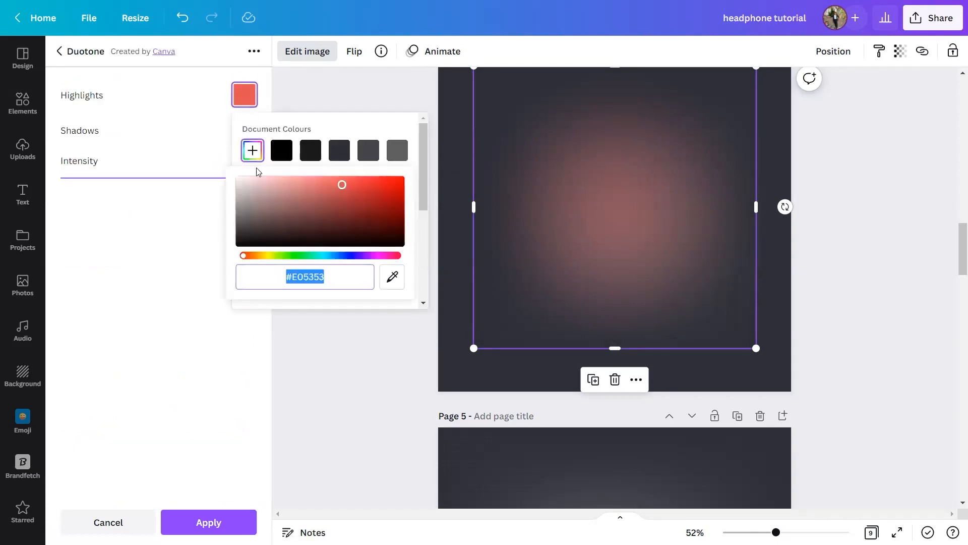
{"action": "key", "text": "ctrl+v"}
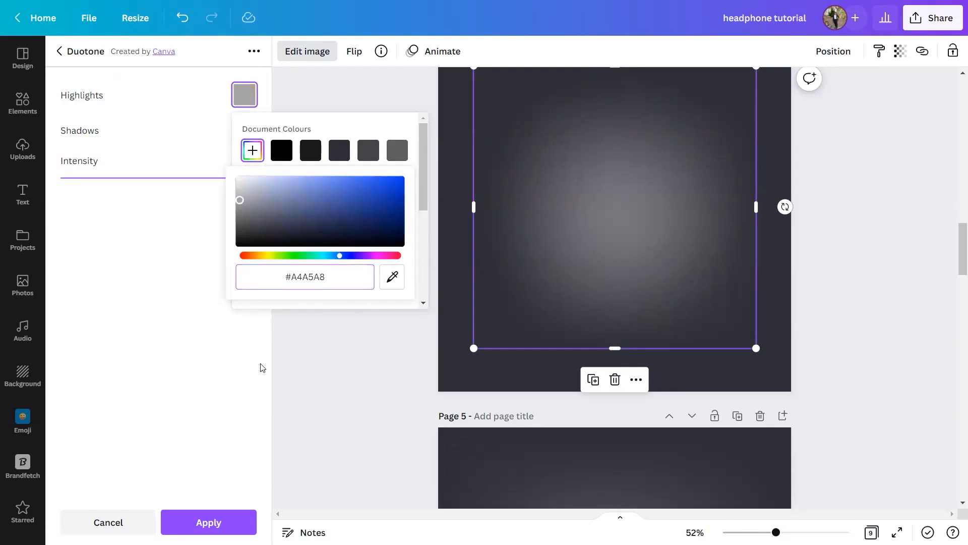
{"action": "left_click", "coordinate": [253, 364]}
Reposition the grey gradient around the middle of page 4.
{"action": "left_click", "coordinate": [639, 234]}
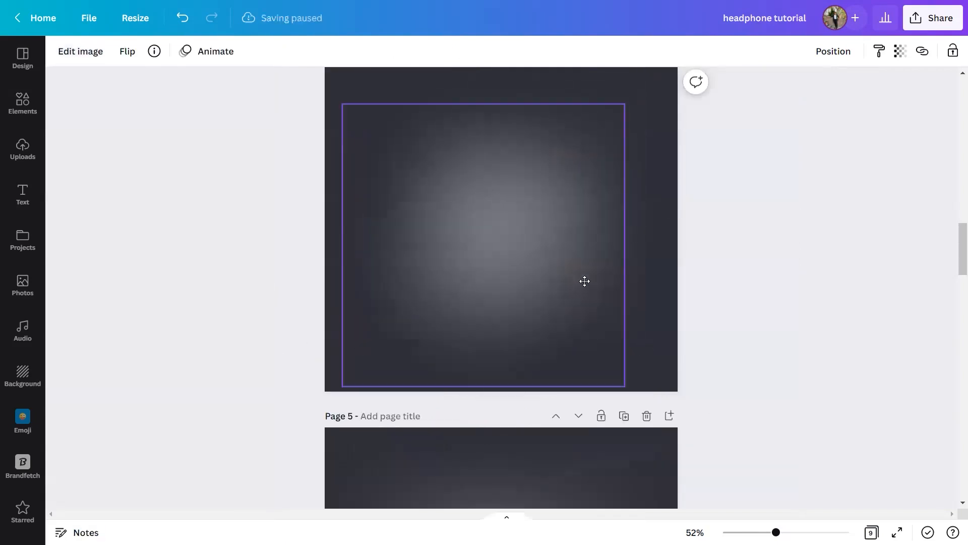
{"action": "scroll", "coordinate": [591, 271], "scroll_direction": "up", "scroll_amount": 2}
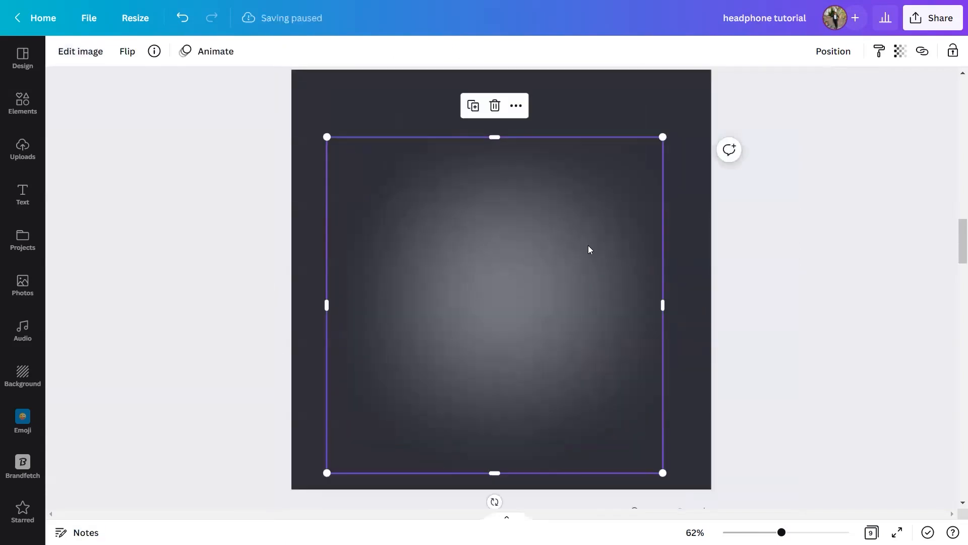
{"action": "left_click_drag", "start_coordinate": [497, 227], "coordinate": [499, 212]}
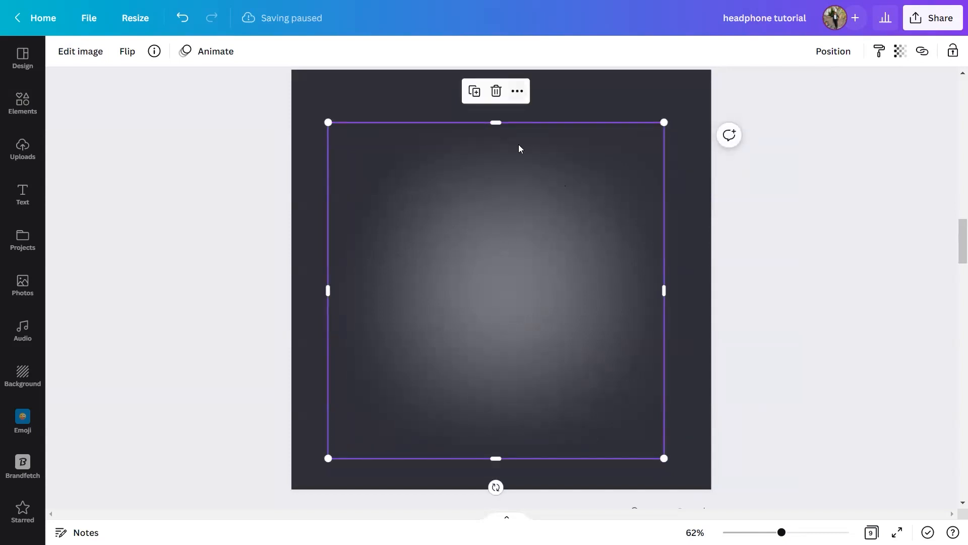
Replace the background of page 4 with the grey gradient image so it fills the page.
{"action": "right_click", "coordinate": [509, 286]}
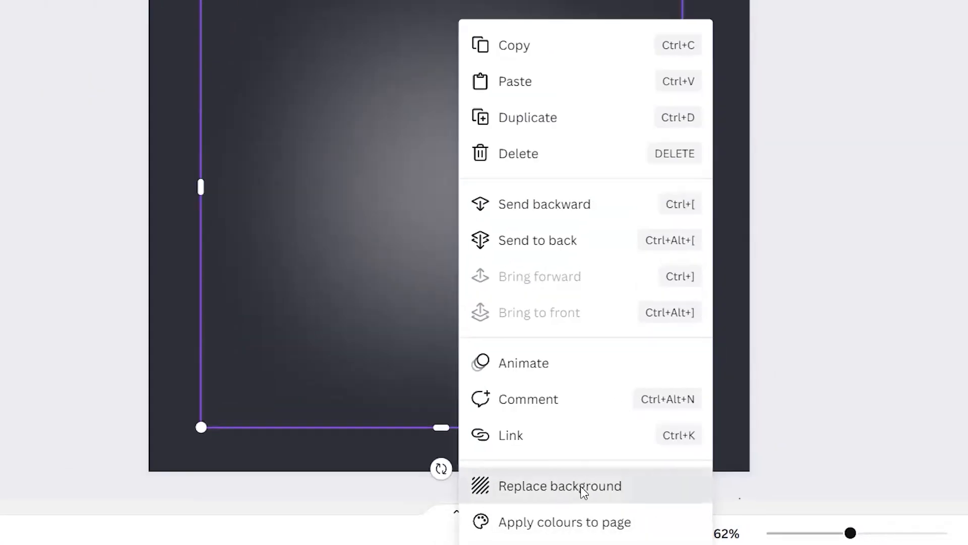
{"action": "left_click", "coordinate": [570, 480]}
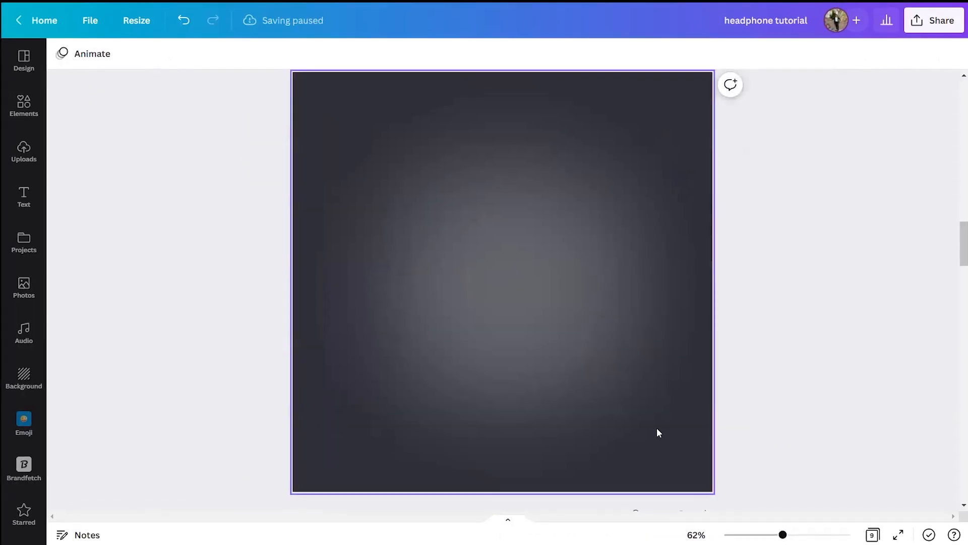
{"action": "left_click", "coordinate": [575, 342]}
{"action": "left_click", "coordinate": [522, 96]}
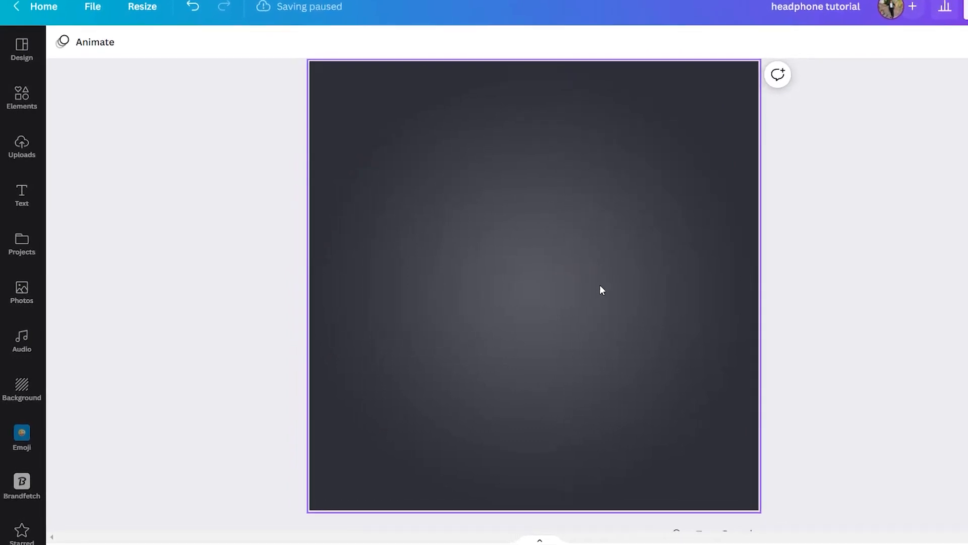
Add the recently used halftone pattern element to page 5 and place it above the page centre.
{"action": "scroll", "coordinate": [600, 286], "scroll_direction": "up", "scroll_amount": 2}
{"action": "left_click_drag", "start_coordinate": [567, 301], "coordinate": [607, 313]}
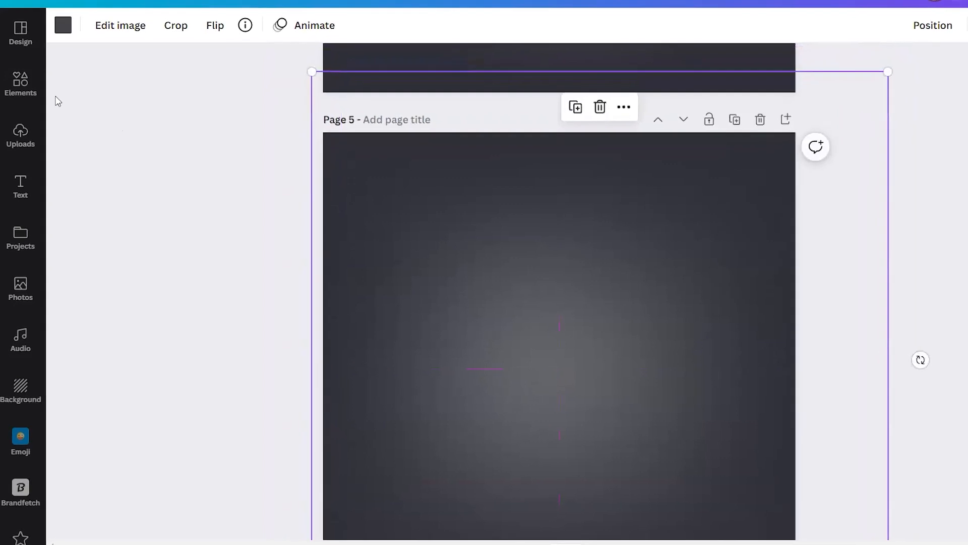
{"action": "left_click", "coordinate": [23, 85]}
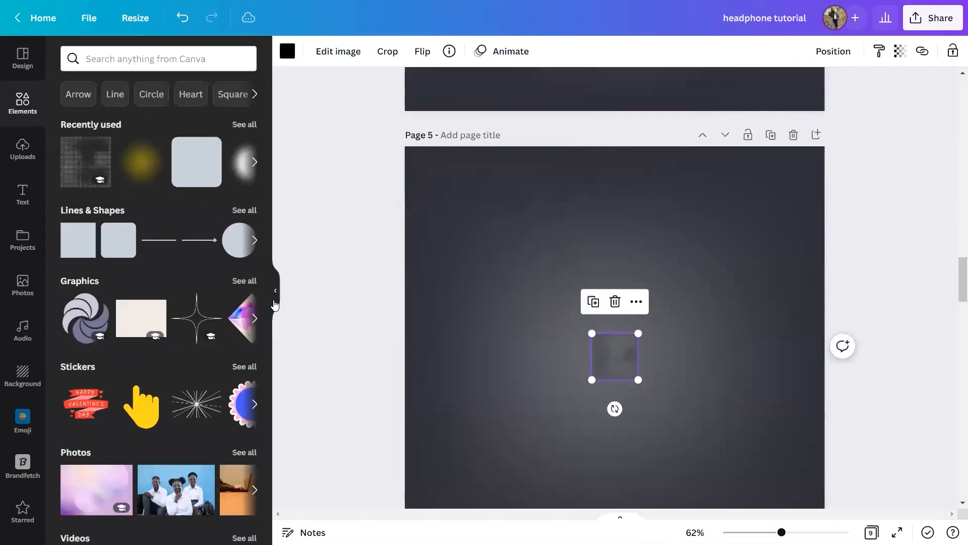
{"action": "left_click", "coordinate": [275, 291]}
{"action": "left_click_drag", "start_coordinate": [517, 369], "coordinate": [543, 333]}
Delete the old oversized halftone pattern from page 5, keeping the small new one.
{"action": "left_click", "coordinate": [575, 337]}
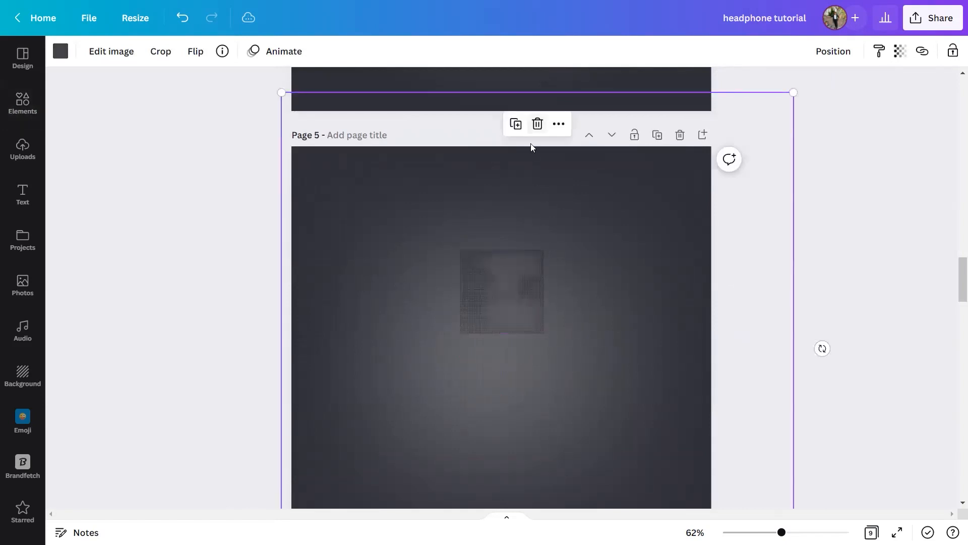
{"action": "left_click", "coordinate": [537, 124]}
{"action": "left_click", "coordinate": [510, 318]}
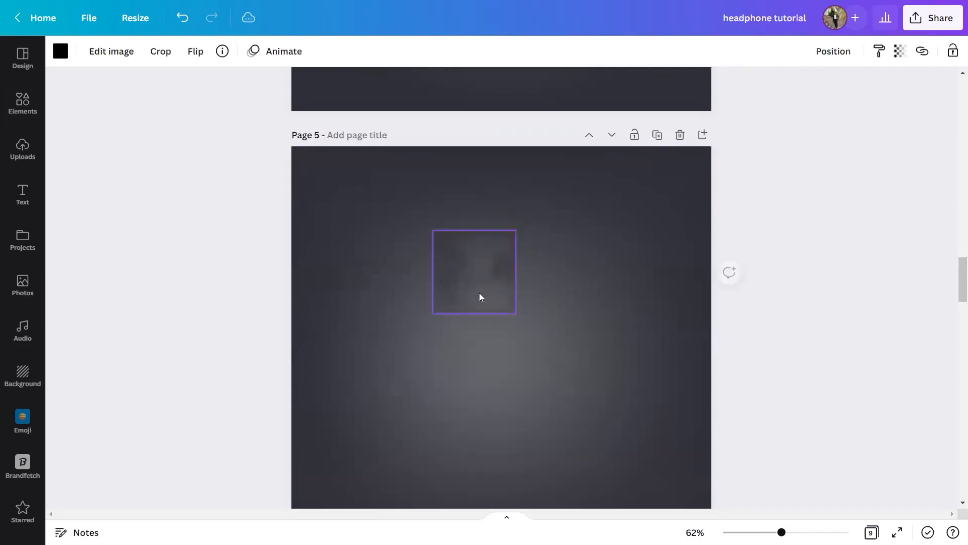
Enlarge the small halftone pattern beyond the edges of page 5 and position it to cover the whole page.
{"action": "scroll", "coordinate": [558, 353], "scroll_direction": "down", "scroll_amount": 5}
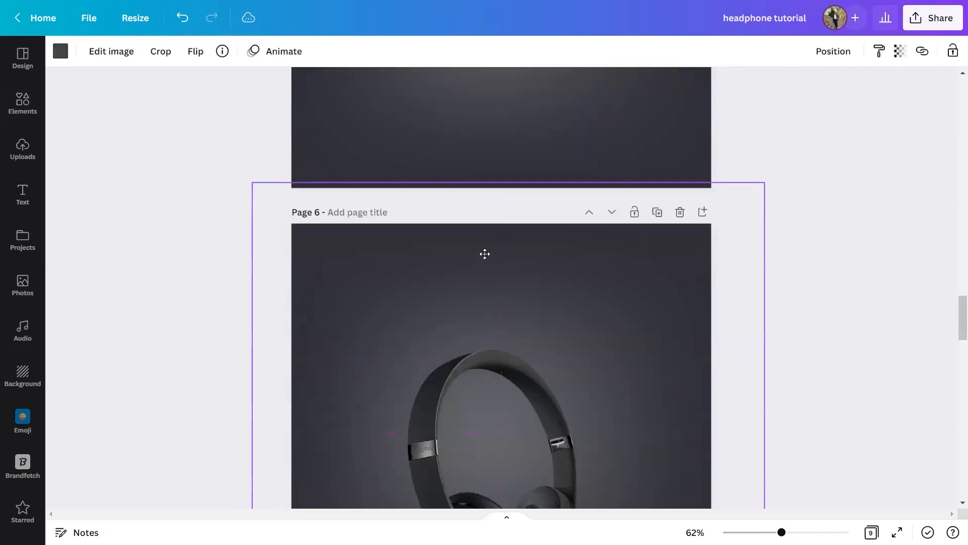
{"action": "left_click", "coordinate": [507, 257]}
{"action": "scroll", "coordinate": [524, 277], "scroll_direction": "up", "scroll_amount": 2}
{"action": "scroll", "coordinate": [524, 280], "scroll_direction": "up", "scroll_amount": 7}
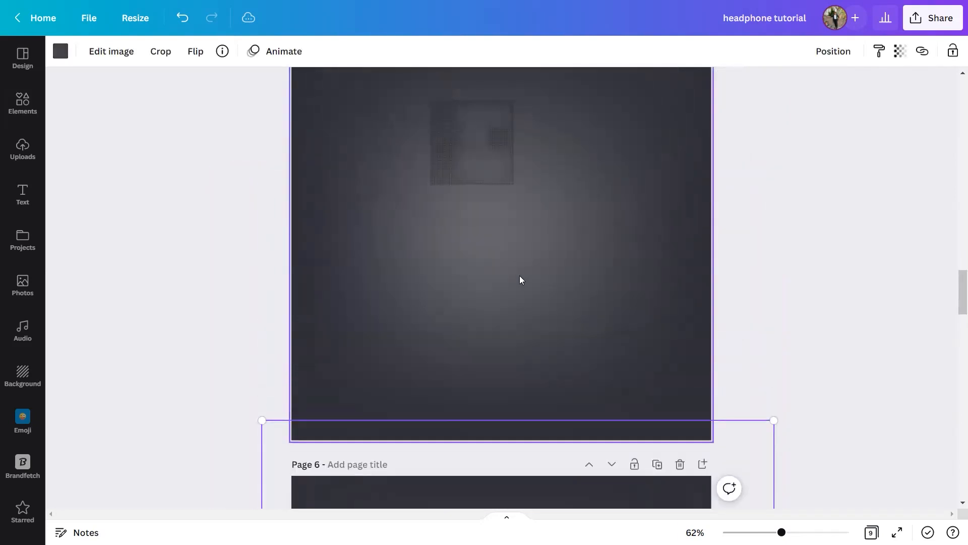
{"action": "left_click", "coordinate": [500, 342]}
{"action": "left_click_drag", "start_coordinate": [513, 373], "coordinate": [683, 494]}
{"action": "scroll", "coordinate": [573, 352], "scroll_direction": "down", "scroll_amount": 3}
{"action": "left_click_drag", "start_coordinate": [681, 414], "coordinate": [800, 504]}
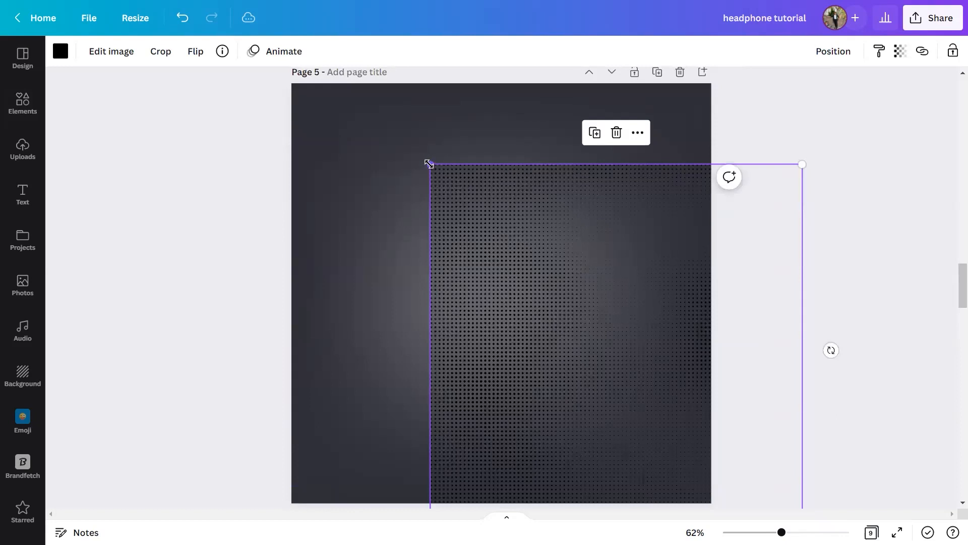
{"action": "left_click_drag", "start_coordinate": [428, 164], "coordinate": [237, 77]}
{"action": "left_click_drag", "start_coordinate": [481, 271], "coordinate": [459, 288]}
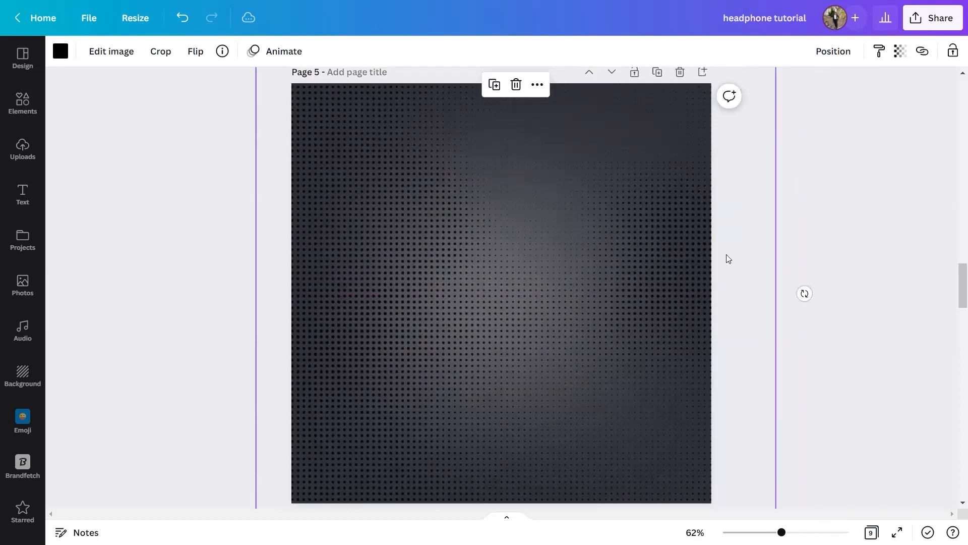
Copy the halftone colour code #43444B from the page 1 assets list and return to page 5.
{"action": "scroll", "coordinate": [805, 221], "scroll_direction": "up", "scroll_amount": 20}
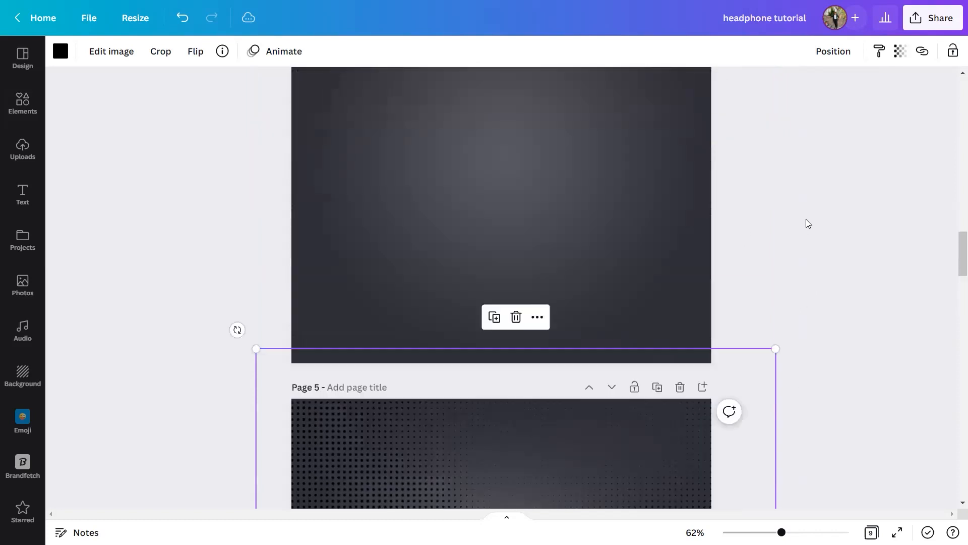
{"action": "scroll", "coordinate": [701, 236], "scroll_direction": "up", "scroll_amount": 1}
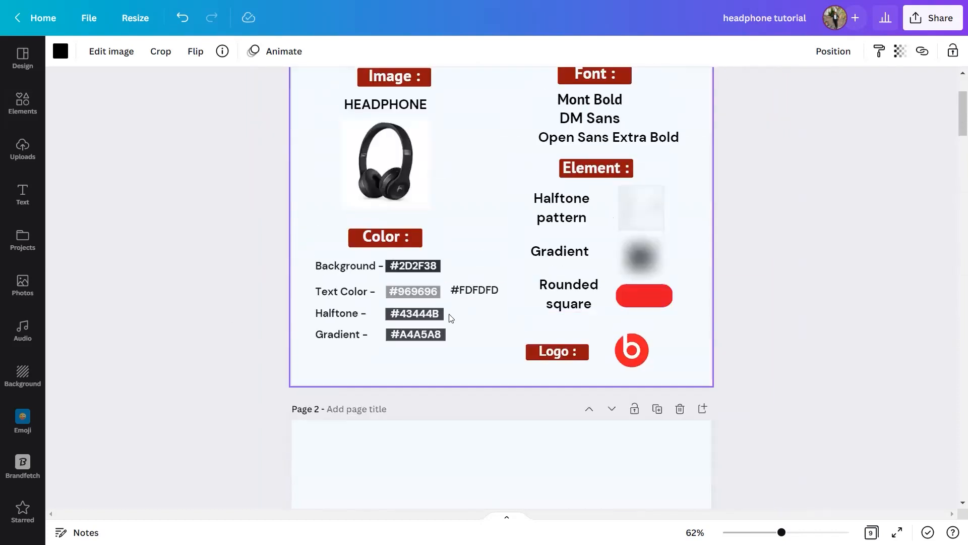
{"action": "left_click", "coordinate": [426, 313]}
{"action": "double_click", "coordinate": [430, 315]}
{"action": "key", "text": "ctrl+c"}
{"action": "scroll", "coordinate": [506, 329], "scroll_direction": "down", "scroll_amount": 20}
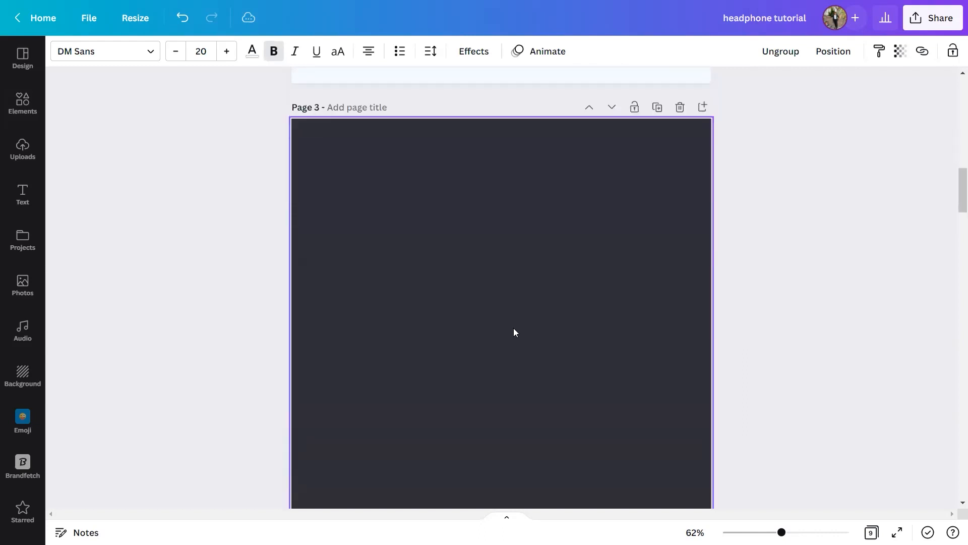
{"action": "scroll", "coordinate": [510, 329], "scroll_direction": "down", "scroll_amount": 4}
Recolour the halftone pattern on page 5 with the copied code #43444B.
{"action": "left_click", "coordinate": [510, 329]}
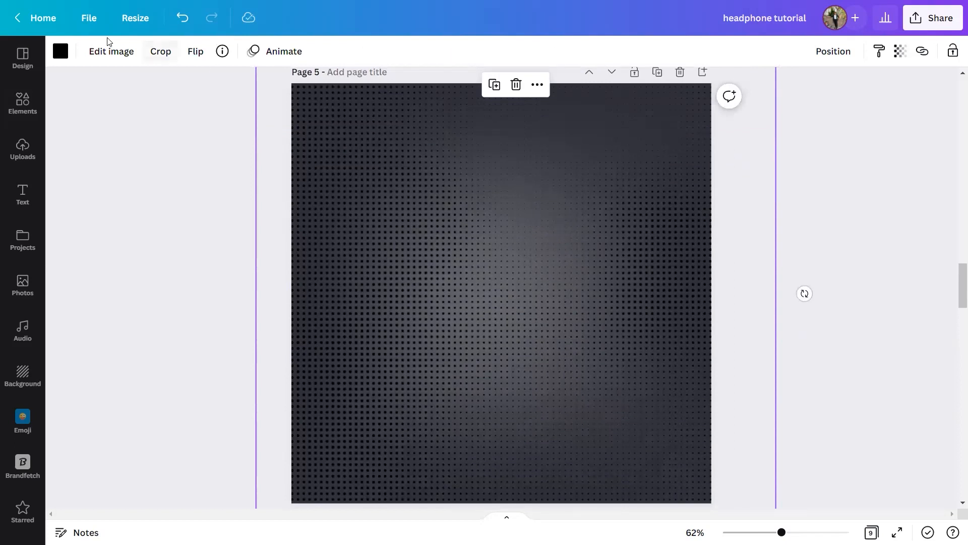
{"action": "key", "text": "ctrl+plus"}
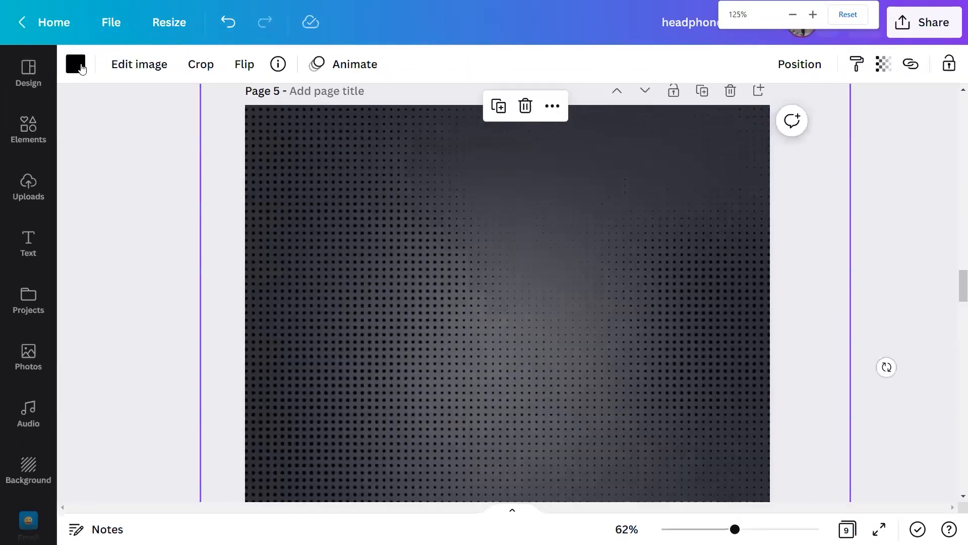
{"action": "left_click", "coordinate": [77, 66]}
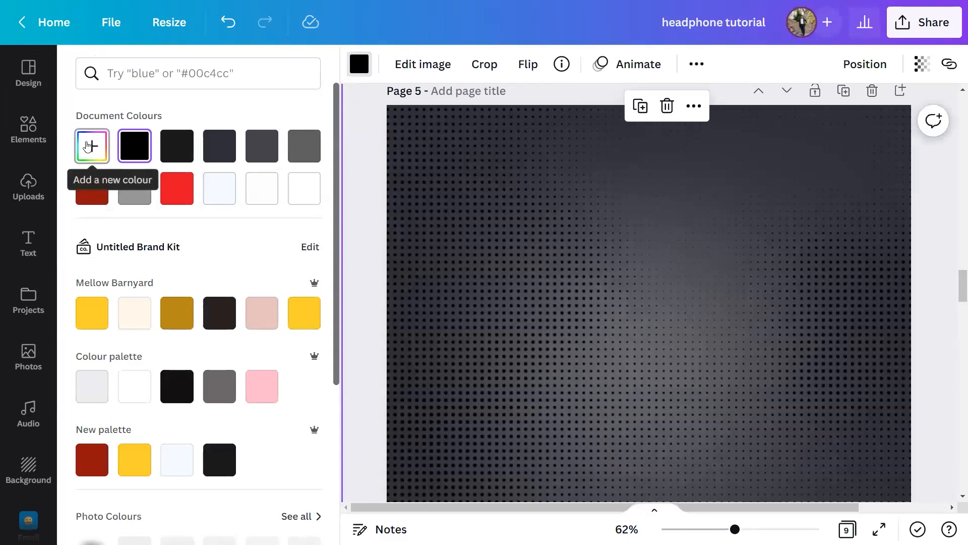
{"action": "left_click", "coordinate": [89, 153]}
{"action": "key", "text": "ctrl+v"}
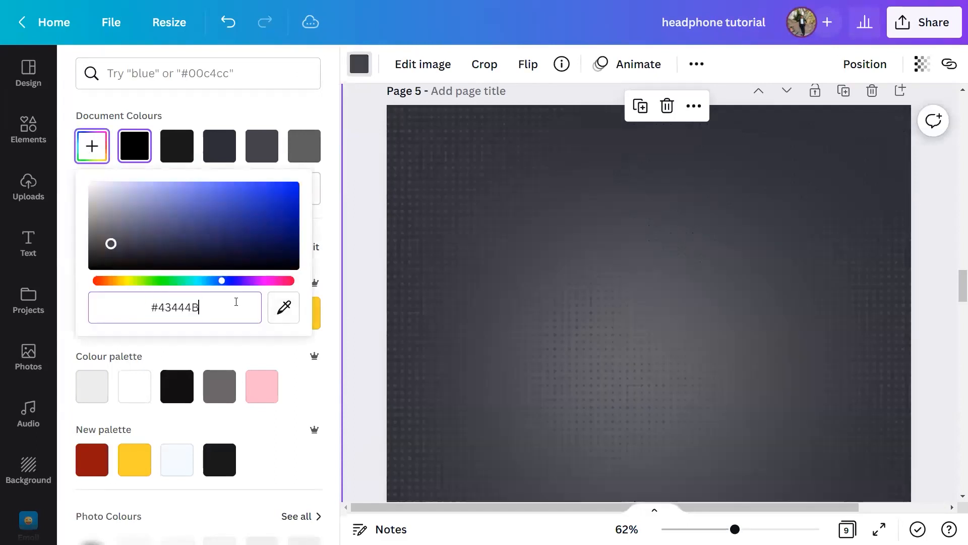
{"action": "left_click", "coordinate": [361, 367]}
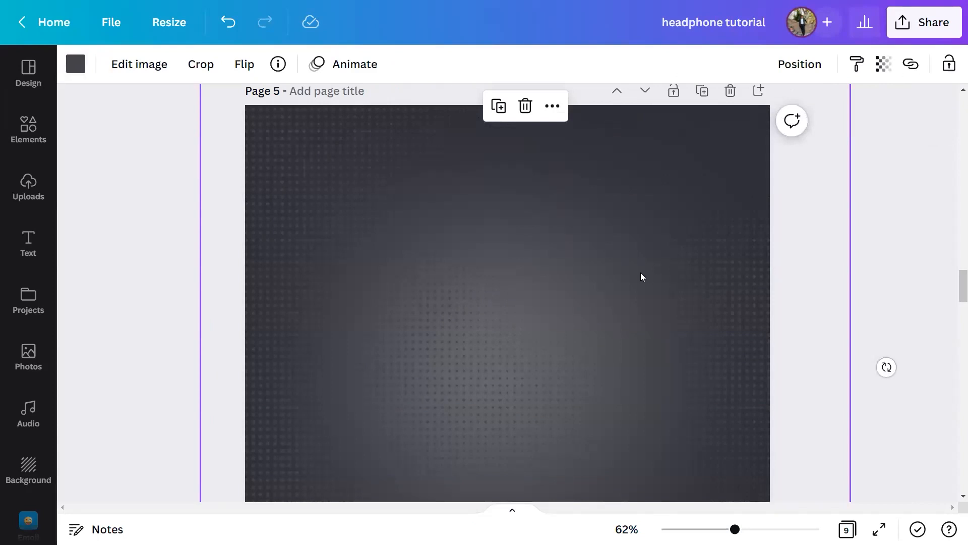
{"action": "scroll", "coordinate": [623, 273], "scroll_direction": "down", "scroll_amount": 1}
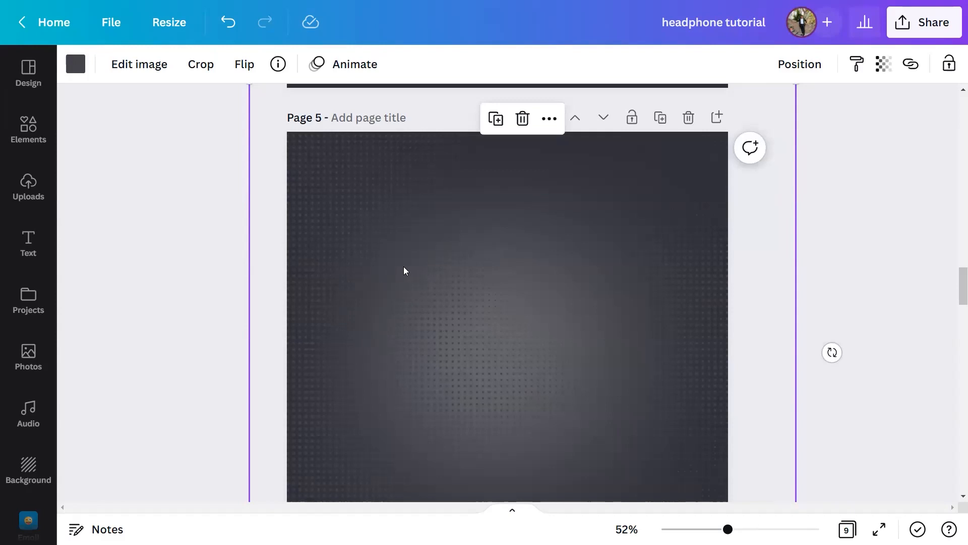
{"action": "scroll", "coordinate": [395, 282], "scroll_direction": "down", "scroll_amount": 4}
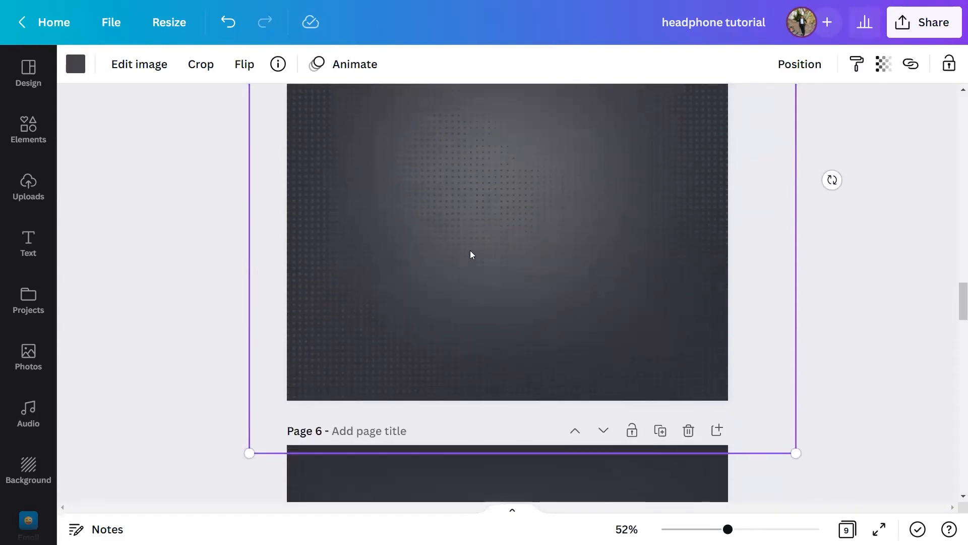
Set the transparency of the halftone pattern on page 5 to 27 and deselect it.
{"action": "scroll", "coordinate": [470, 252], "scroll_direction": "down", "scroll_amount": 5}
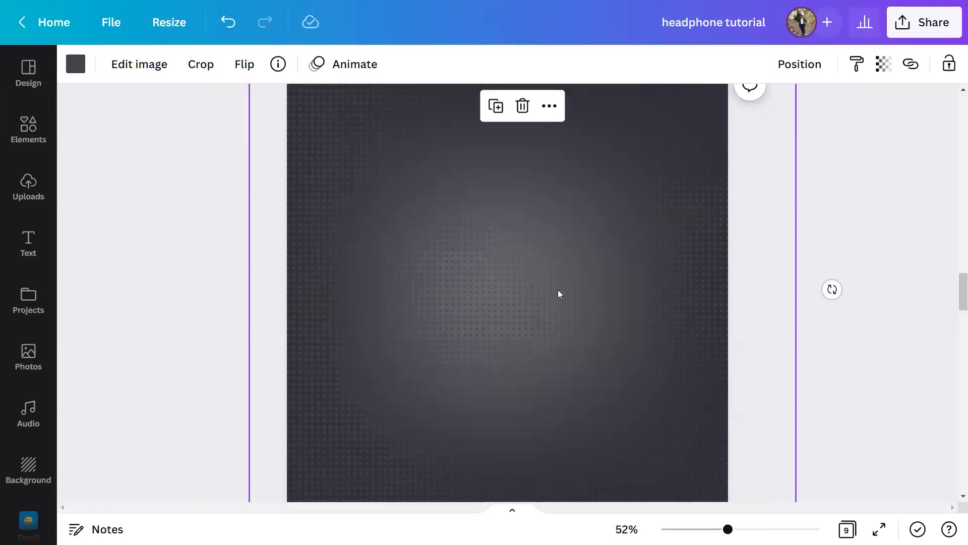
{"action": "key", "text": "ctrl+plus"}
{"action": "key", "text": "ctrl+plus"}
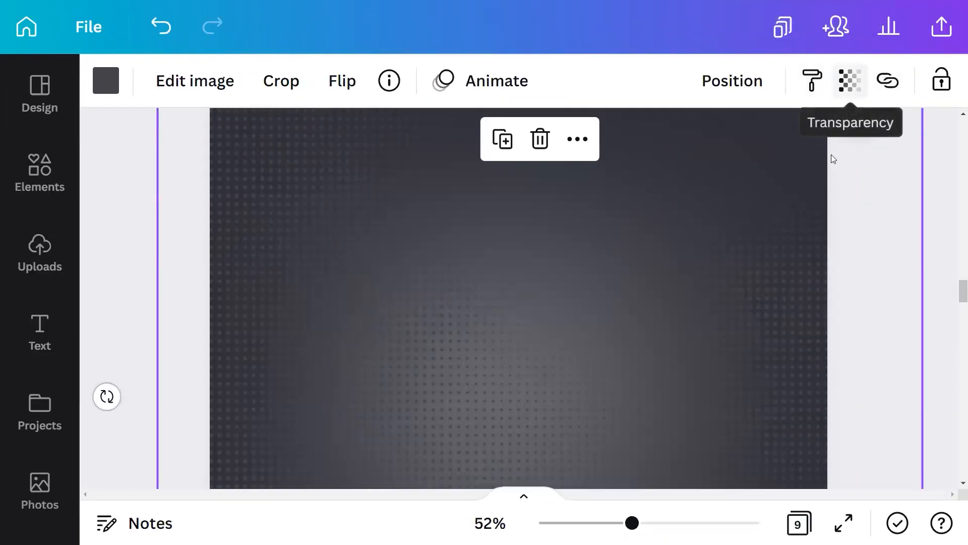
{"action": "left_click", "coordinate": [849, 83]}
{"action": "left_click_drag", "start_coordinate": [840, 172], "coordinate": [682, 176]}
{"action": "scroll", "coordinate": [603, 247], "scroll_direction": "down", "scroll_amount": 4}
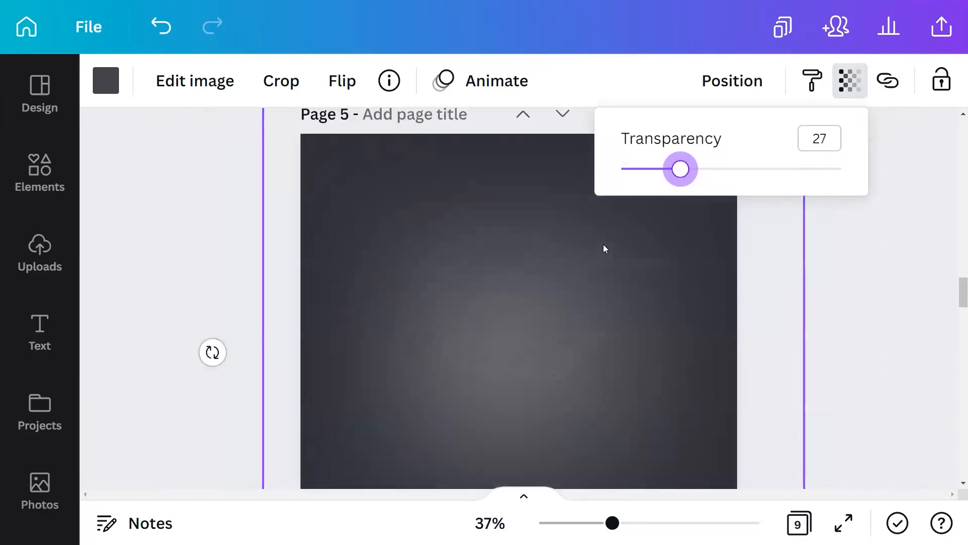
{"action": "left_click", "coordinate": [789, 257]}
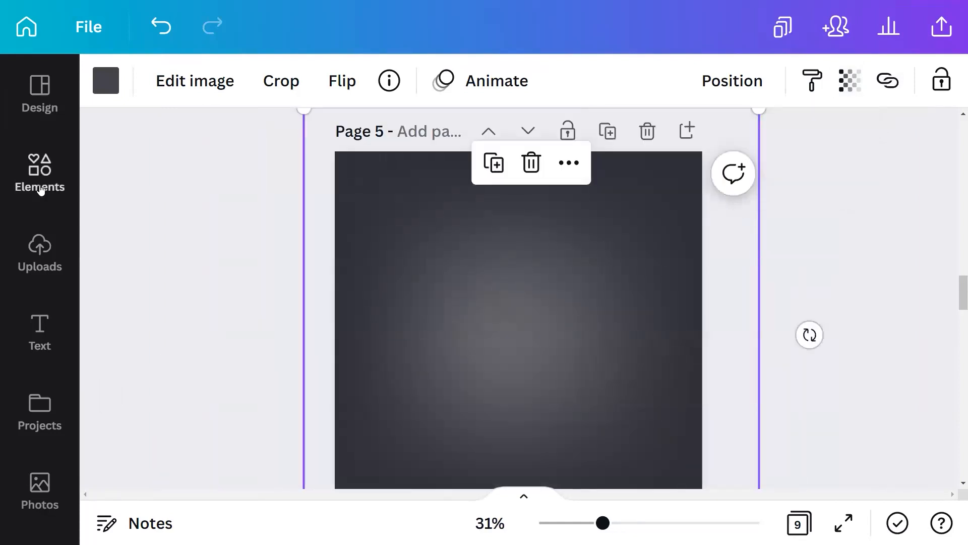
{"action": "key", "text": "ctrl+minus"}
{"action": "scroll", "coordinate": [543, 237], "scroll_direction": "up", "scroll_amount": 3}
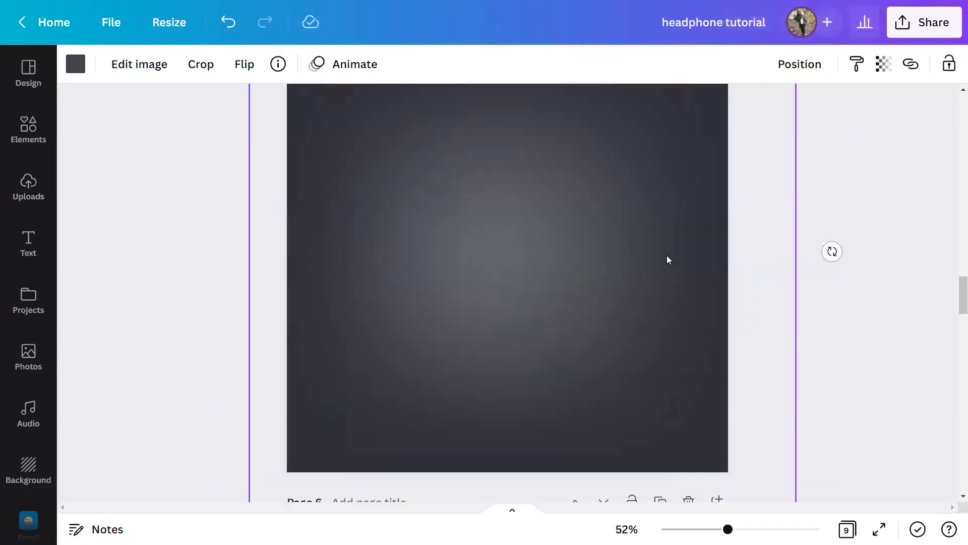
{"action": "left_click", "coordinate": [844, 209]}
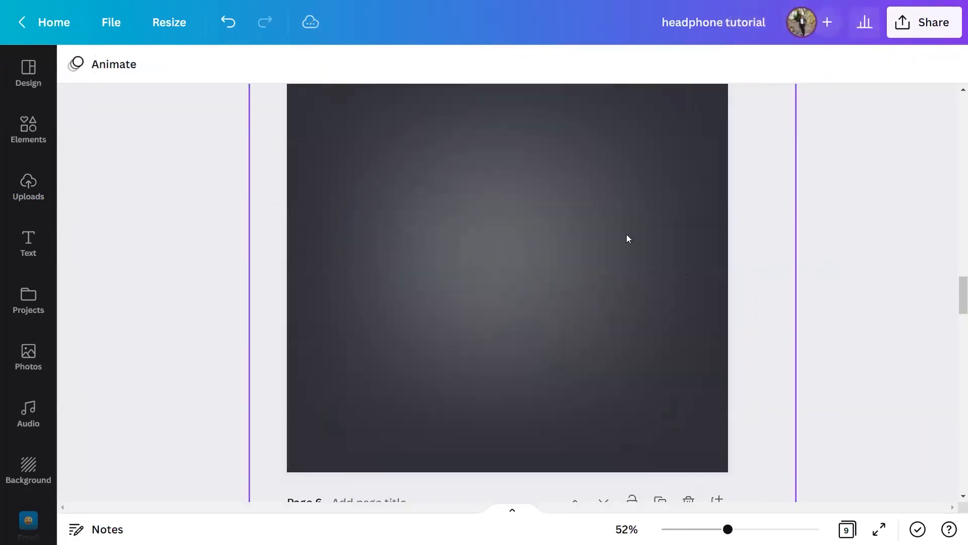
{"action": "key", "text": "ctrl+minus"}
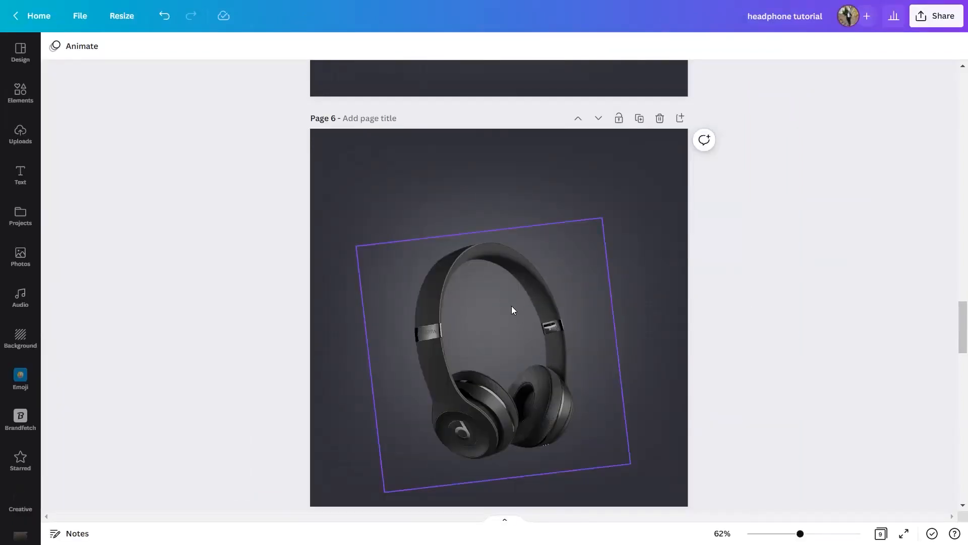
Place the uploaded headphone photo on page 6, enlarge it over the existing headphone, and delete it again.
{"action": "left_click", "coordinate": [20, 137]}
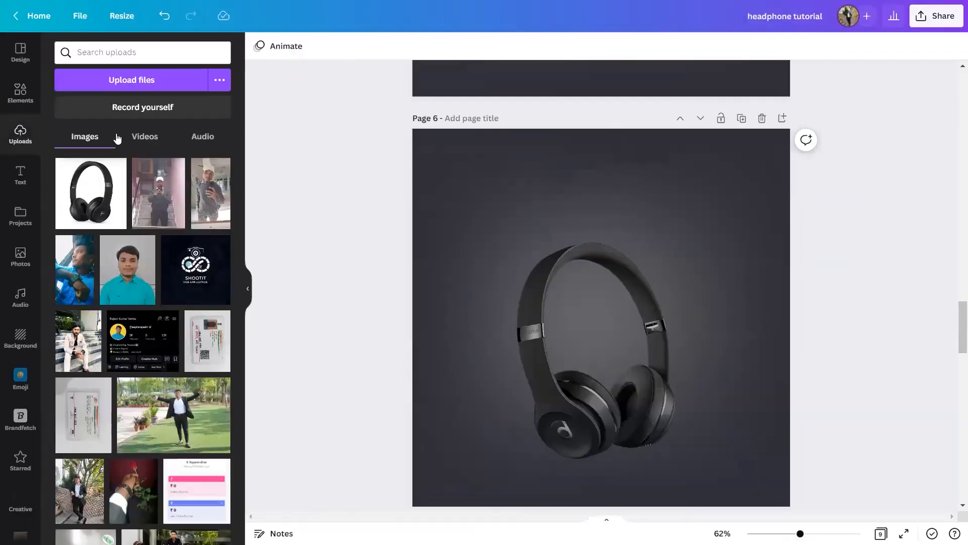
{"action": "left_click", "coordinate": [81, 202]}
{"action": "left_click", "coordinate": [249, 291]}
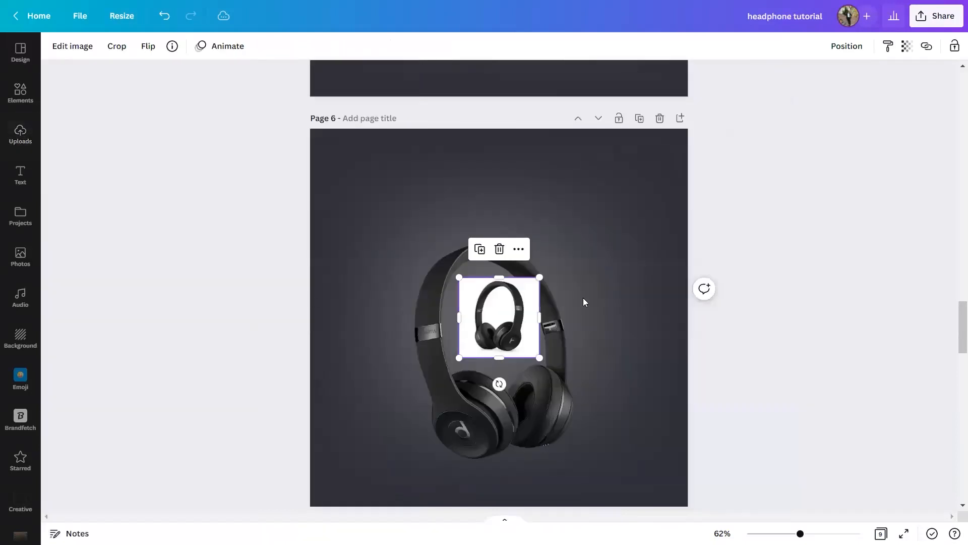
{"action": "left_click_drag", "start_coordinate": [538, 279], "coordinate": [684, 175]}
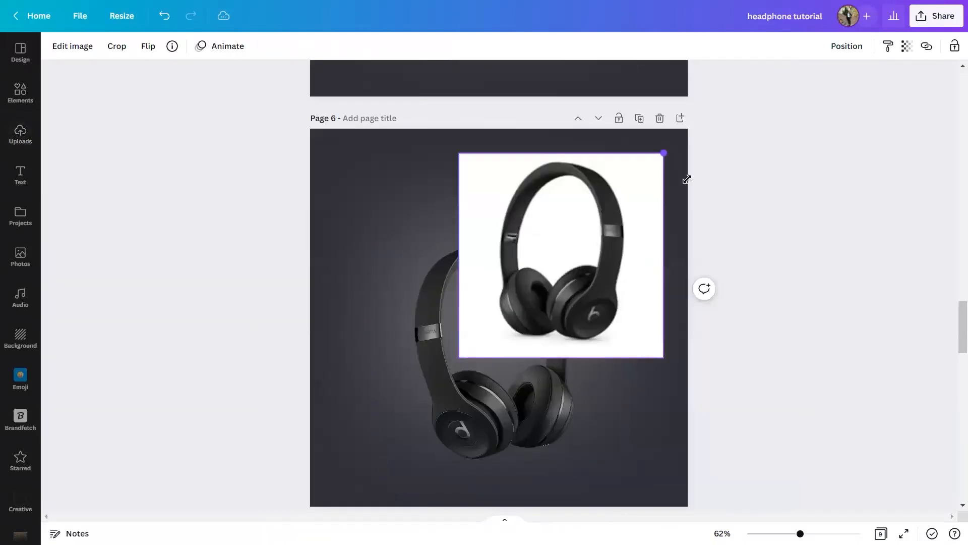
{"action": "left_click_drag", "start_coordinate": [631, 250], "coordinate": [592, 250]}
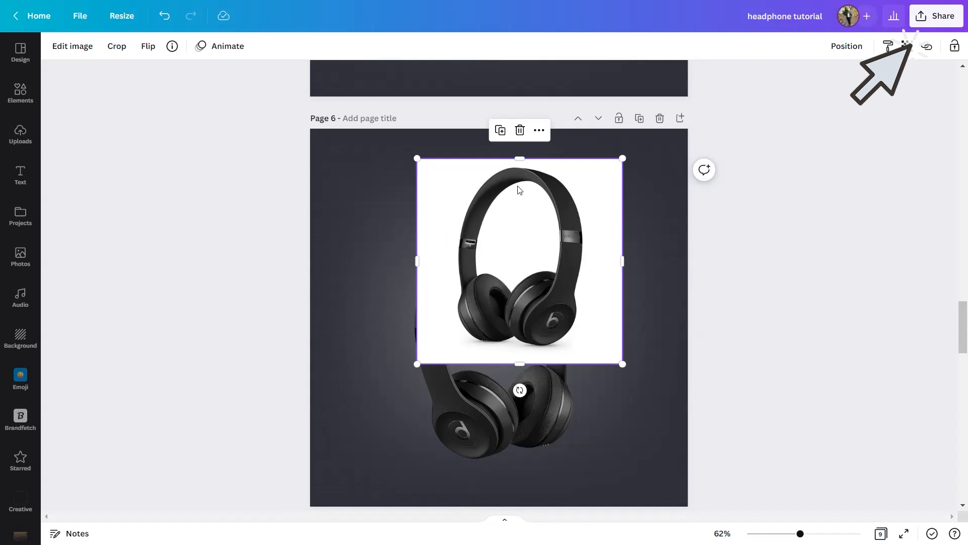
{"action": "left_click", "coordinate": [520, 140]}
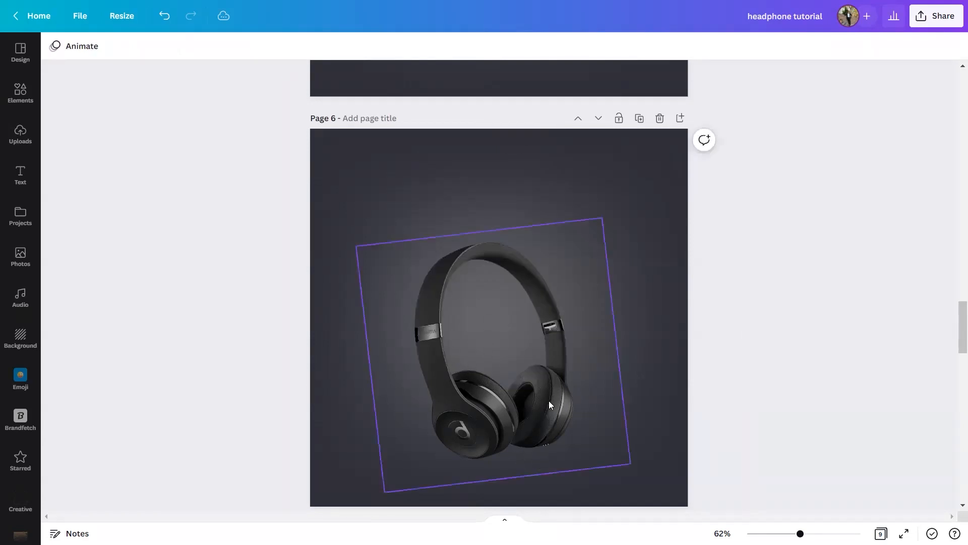
Rotate the headphone image on page 6 slightly further counter-clockwise and deselect it.
{"action": "left_click", "coordinate": [524, 433]}
{"action": "left_click", "coordinate": [506, 510]}
{"action": "left_click", "coordinate": [508, 469]}
{"action": "mouse_move", "coordinate": [510, 504]}
{"action": "left_mouse_down"}
{"action": "mouse_move", "coordinate": [493, 512]}
{"action": "mouse_move", "coordinate": [523, 503]}
{"action": "left_mouse_up"}
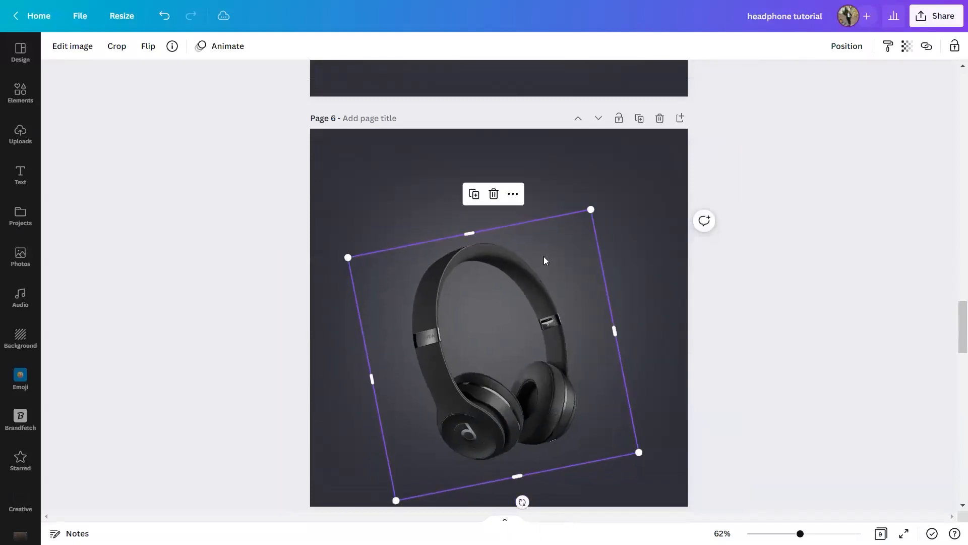
{"action": "left_click", "coordinate": [799, 323]}
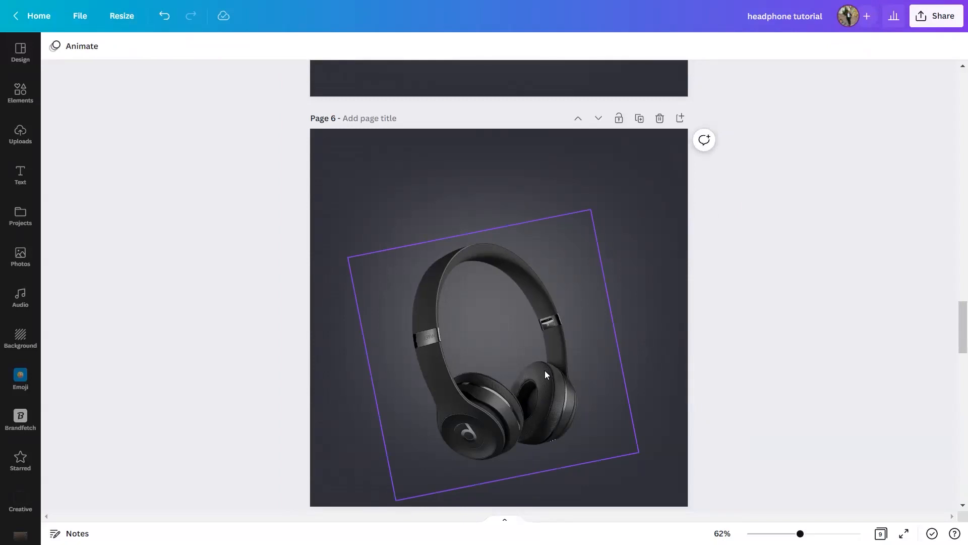
Add a new heading text box to page 7, which holds the BEATS STUDIO title.
{"action": "scroll", "coordinate": [538, 373], "scroll_direction": "down", "scroll_amount": 2}
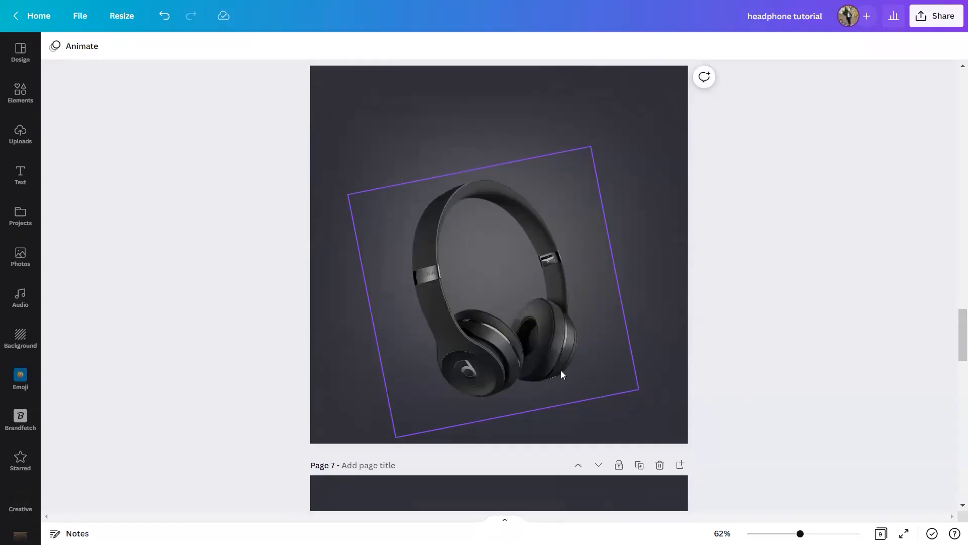
{"action": "scroll", "coordinate": [598, 351], "scroll_direction": "down", "scroll_amount": 6}
{"action": "scroll", "coordinate": [635, 328], "scroll_direction": "up", "scroll_amount": 2}
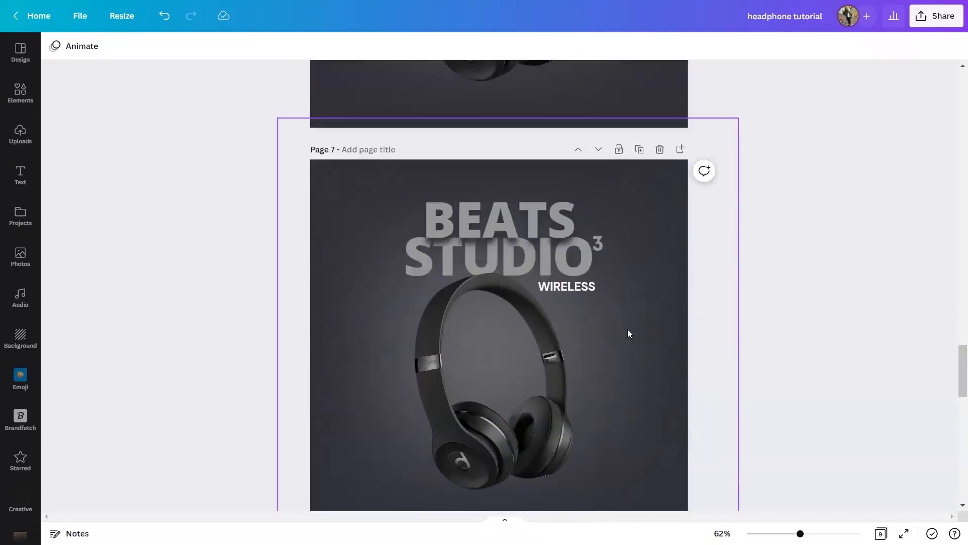
{"action": "scroll", "coordinate": [570, 318], "scroll_direction": "up", "scroll_amount": 1}
{"action": "scroll", "coordinate": [541, 297], "scroll_direction": "down", "scroll_amount": 2}
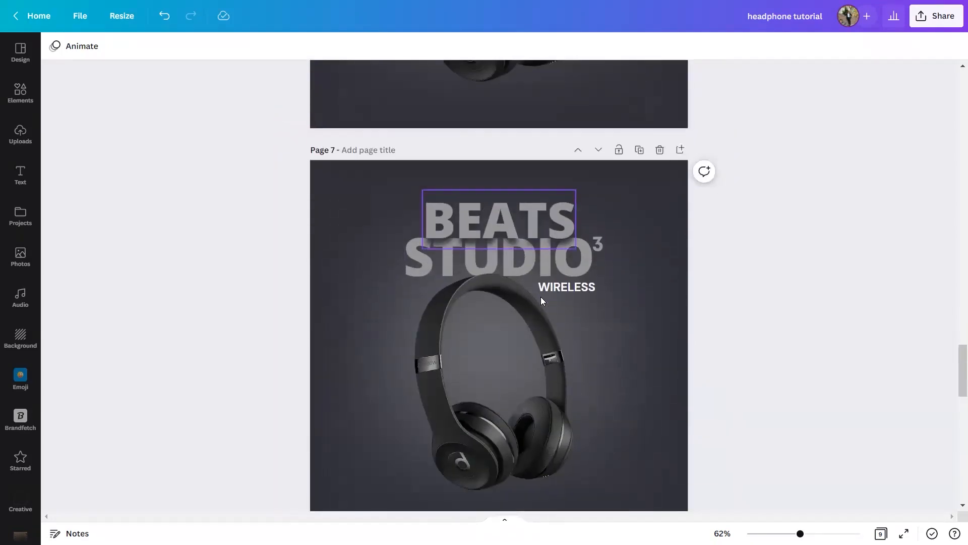
{"action": "left_click", "coordinate": [540, 230]}
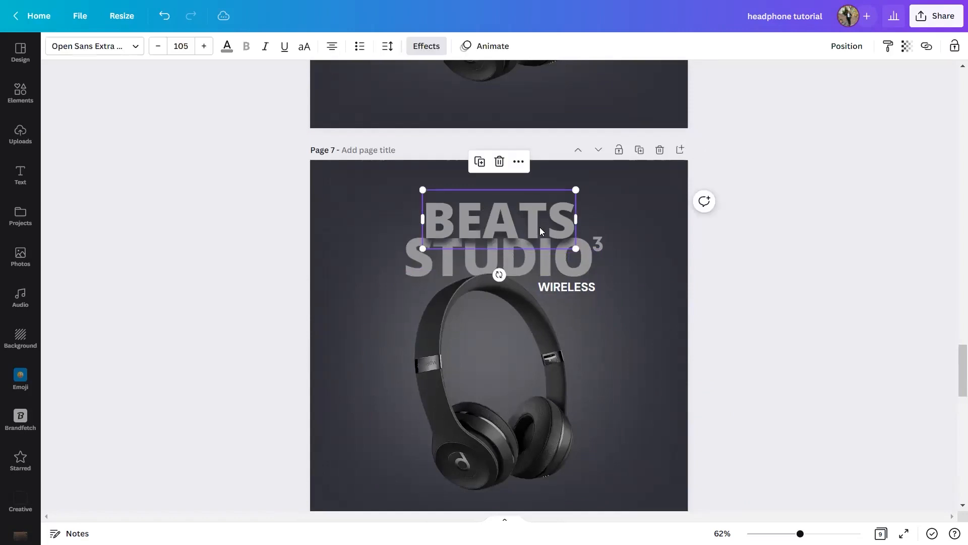
{"action": "left_click", "coordinate": [20, 174]}
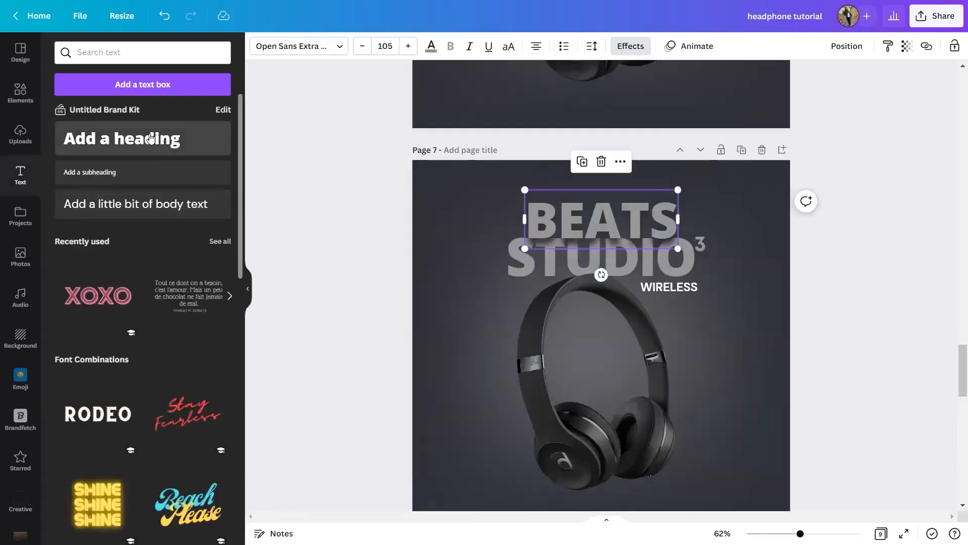
{"action": "left_click", "coordinate": [142, 139]}
{"action": "left_click", "coordinate": [248, 289]}
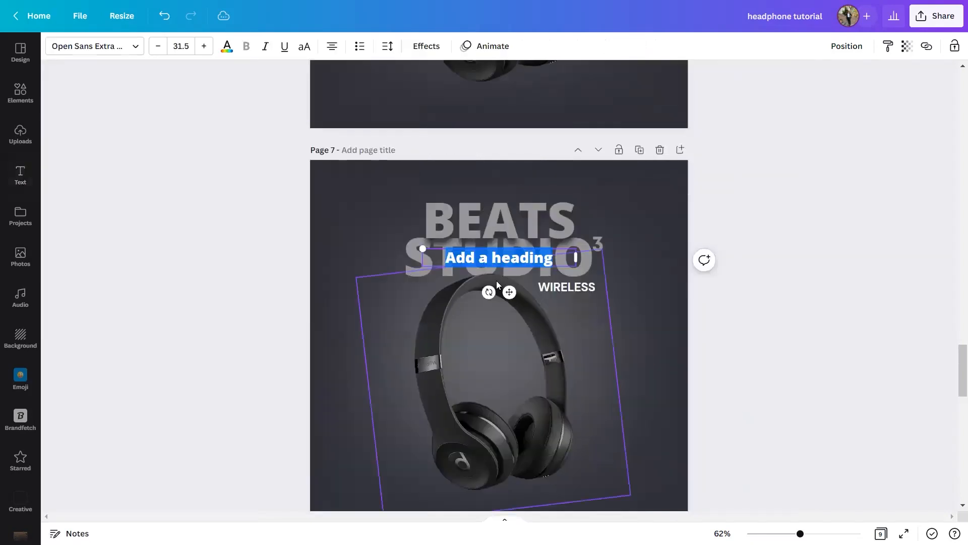
Move the new heading just below the STUDIO title and enlarge its text to font size 58.5.
{"action": "left_click_drag", "start_coordinate": [514, 290], "coordinate": [510, 322]}
{"action": "left_click_drag", "start_coordinate": [423, 278], "coordinate": [301, 222]}
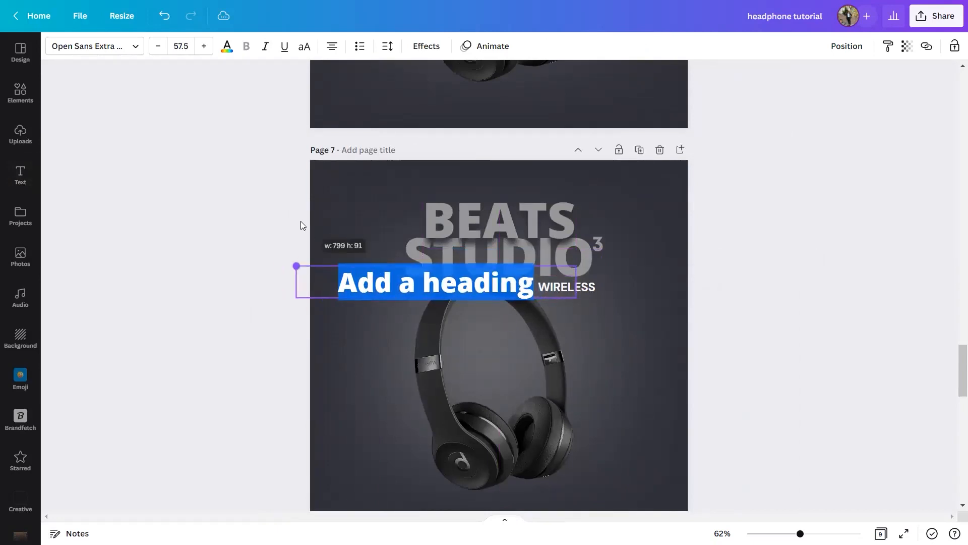
{"action": "left_click", "coordinate": [202, 50]}
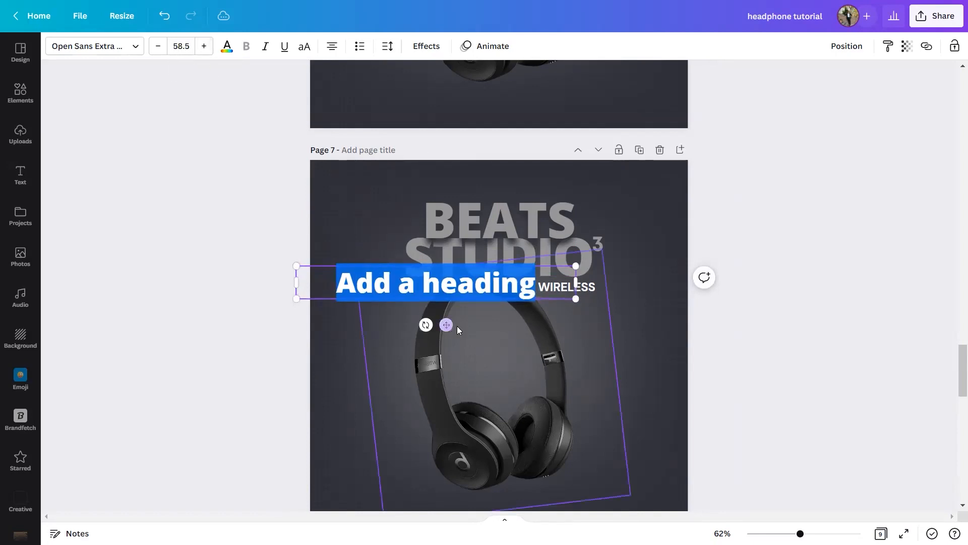
Replace the placeholder heading text with "beats" and convert it to uppercase.
{"action": "left_click", "coordinate": [471, 309]}
{"action": "double_click", "coordinate": [477, 284]}
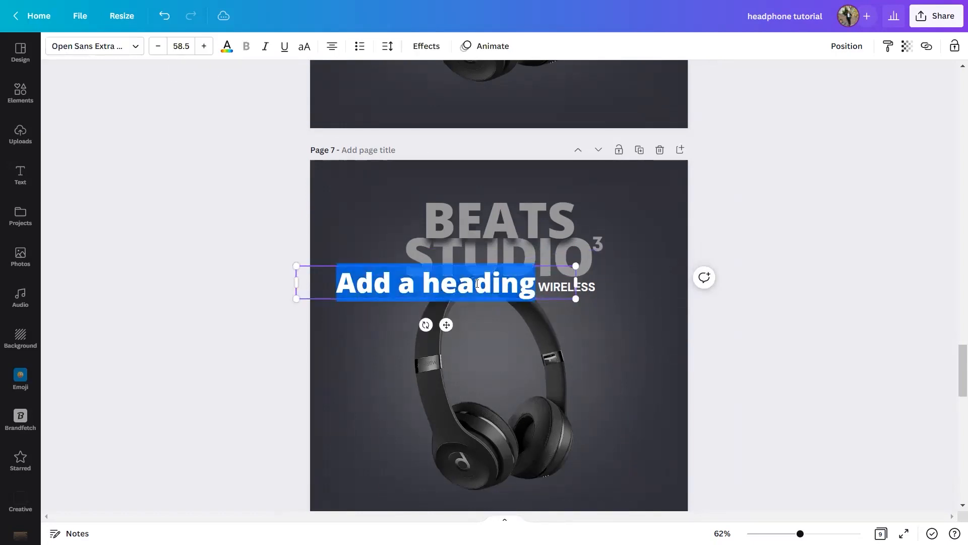
{"action": "type", "text": "beats"}
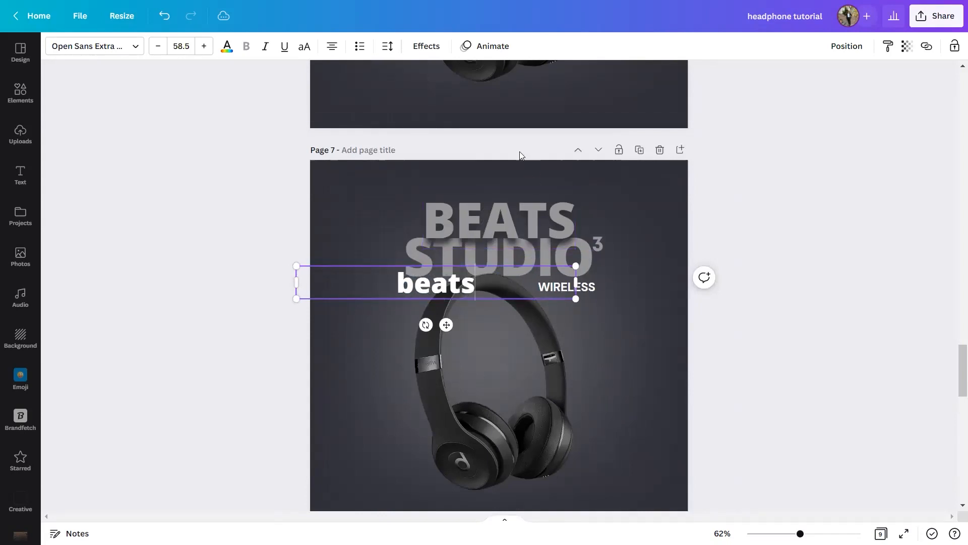
{"action": "key", "text": "Escape"}
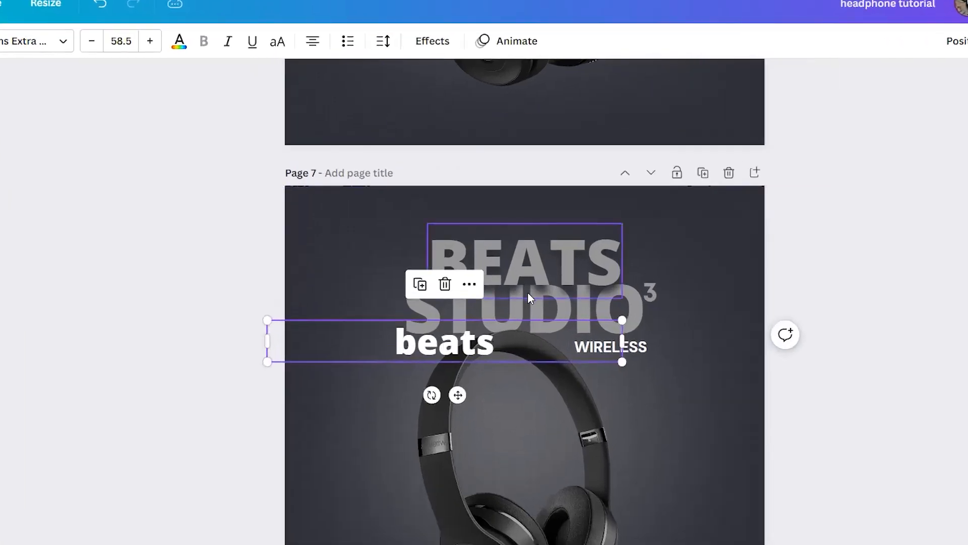
{"action": "scroll", "coordinate": [492, 349], "scroll_direction": "up", "scroll_amount": 2}
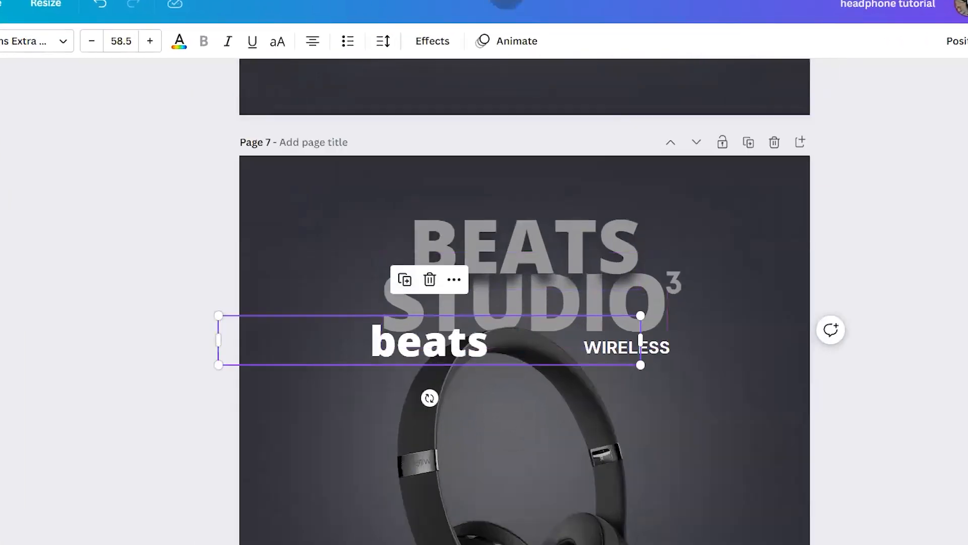
{"action": "left_click", "coordinate": [270, 45]}
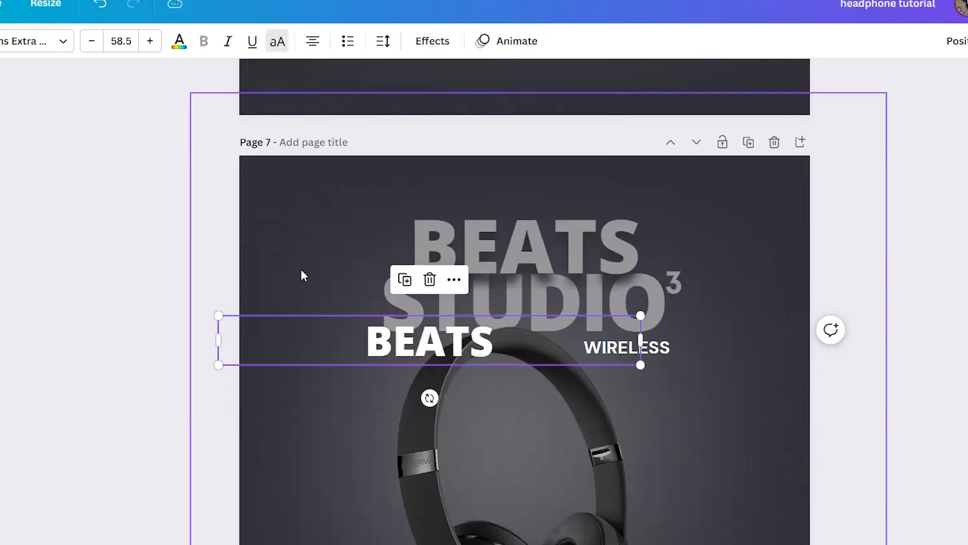
Move the new BEATS heading below the STUDIO title, narrow its text box, and enlarge it to font size 103.
{"action": "left_click", "coordinate": [887, 382]}
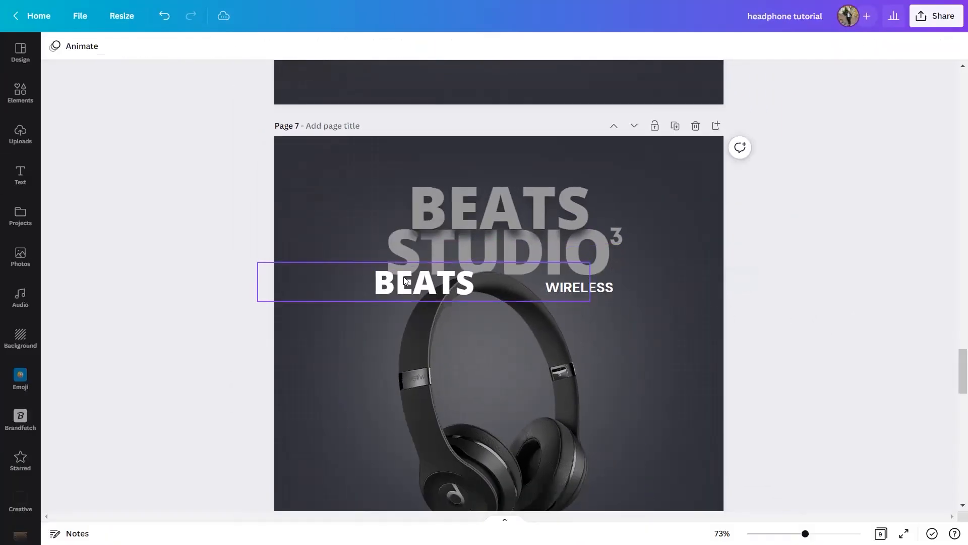
{"action": "left_click_drag", "start_coordinate": [405, 281], "coordinate": [431, 306]}
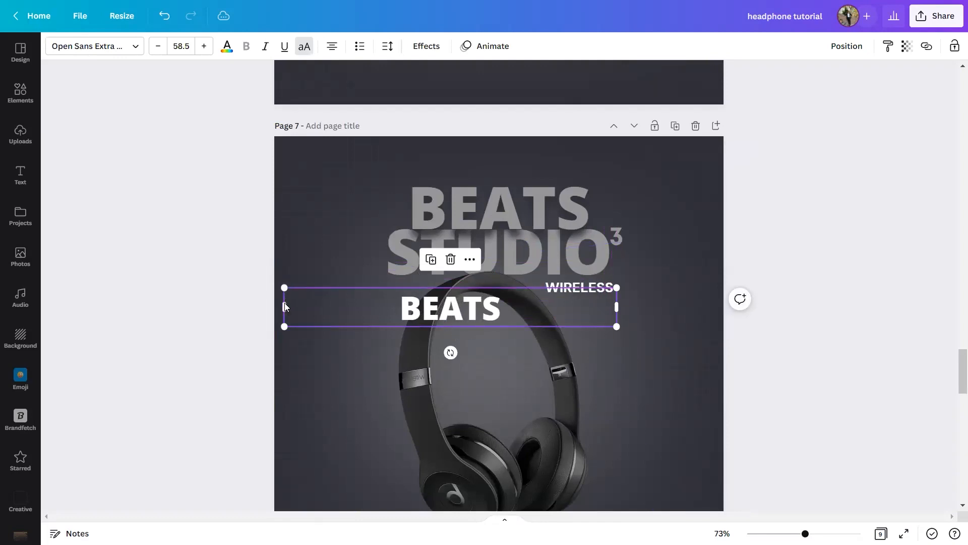
{"action": "left_click_drag", "start_coordinate": [283, 302], "coordinate": [465, 330]}
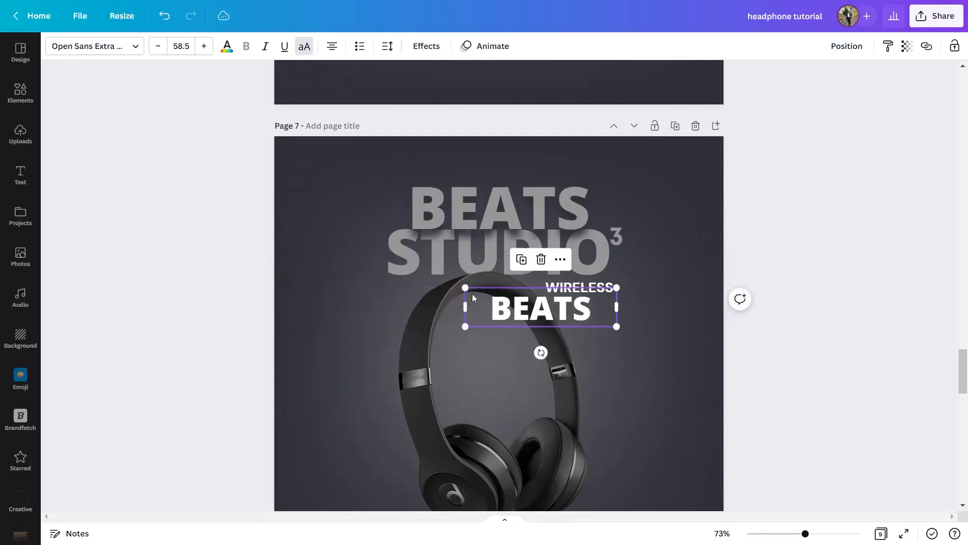
{"action": "left_click_drag", "start_coordinate": [465, 287], "coordinate": [350, 257]}
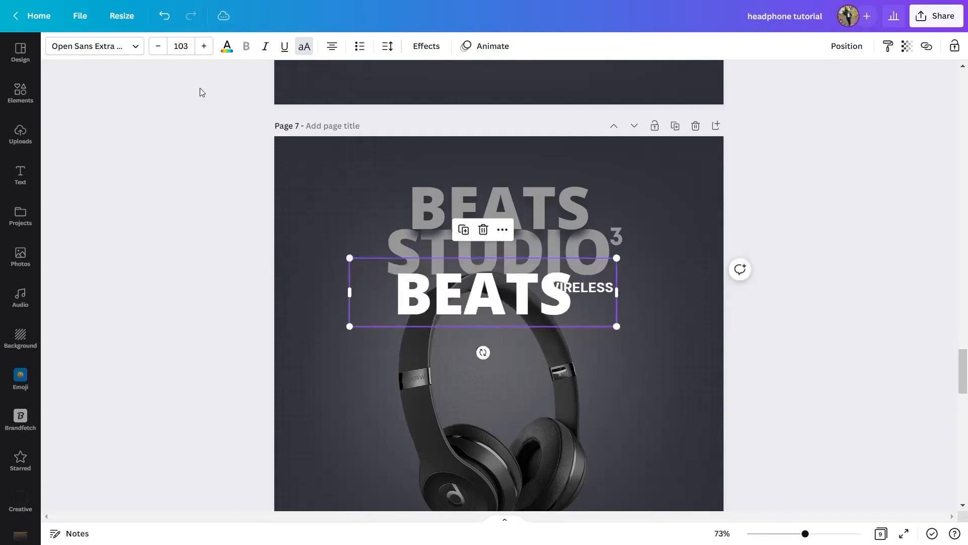
Recolour the new BEATS heading with the grey document colour and move it toward the page's left edge beneath the title.
{"action": "left_click", "coordinate": [227, 47]}
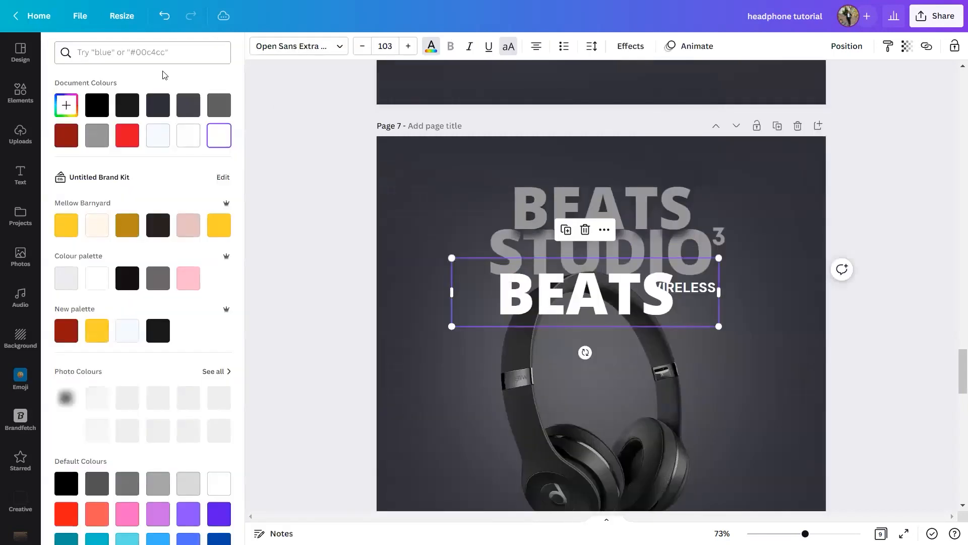
{"action": "left_click", "coordinate": [95, 143]}
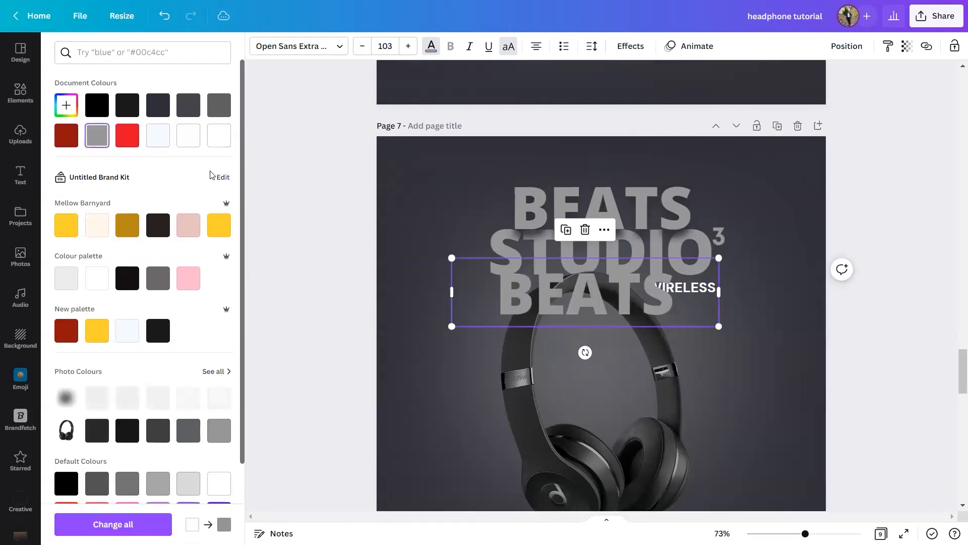
{"action": "left_click", "coordinate": [277, 313]}
{"action": "left_click_drag", "start_coordinate": [501, 310], "coordinate": [389, 322]}
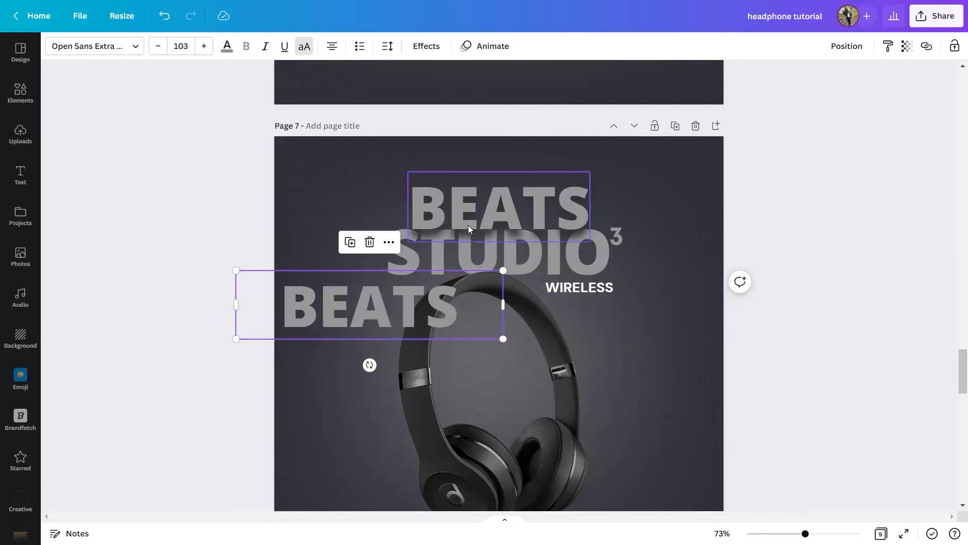
Inspect the shadow effect settings of the original BEATS title above STUDIO on page 7.
{"action": "left_click", "coordinate": [488, 220]}
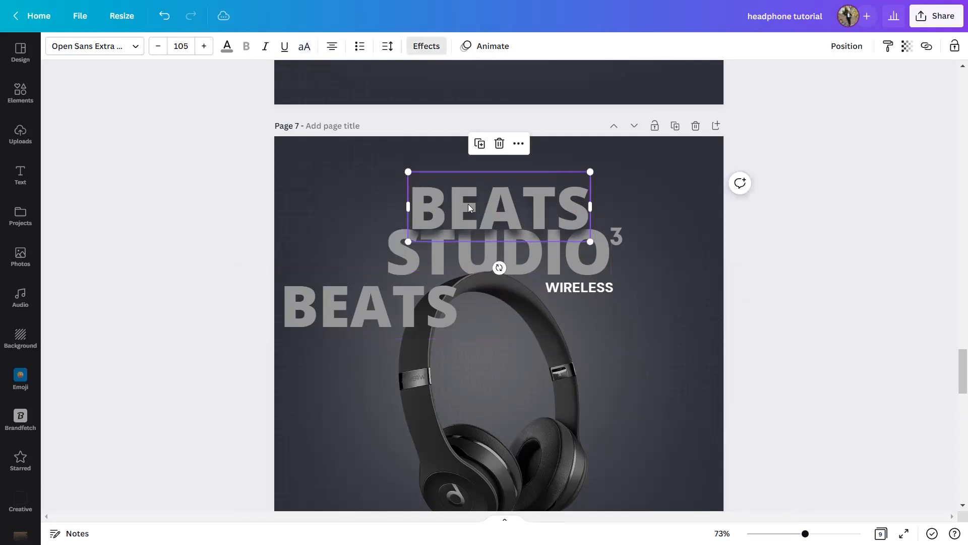
{"action": "key", "text": "ctrl+plus"}
{"action": "key", "text": "ctrl+plus"}
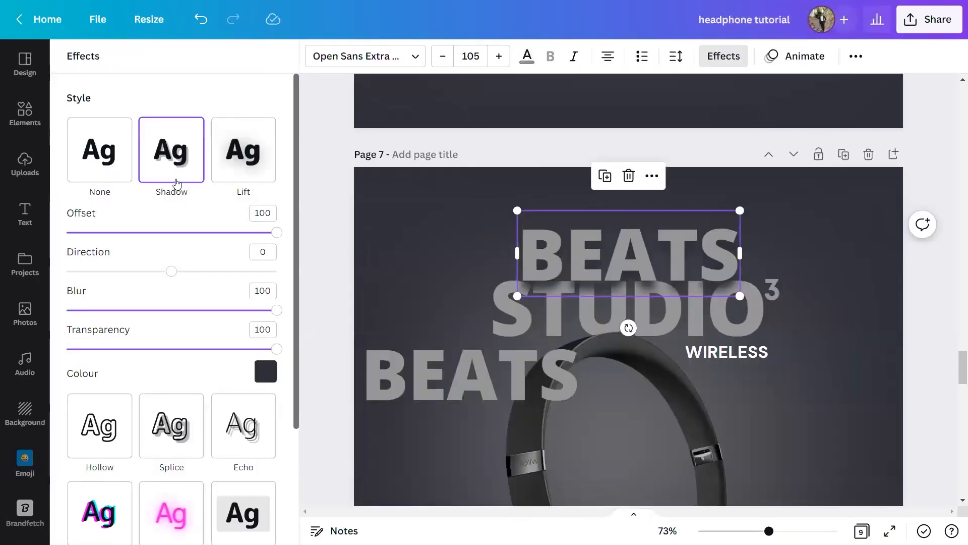
{"action": "left_click", "coordinate": [324, 229]}
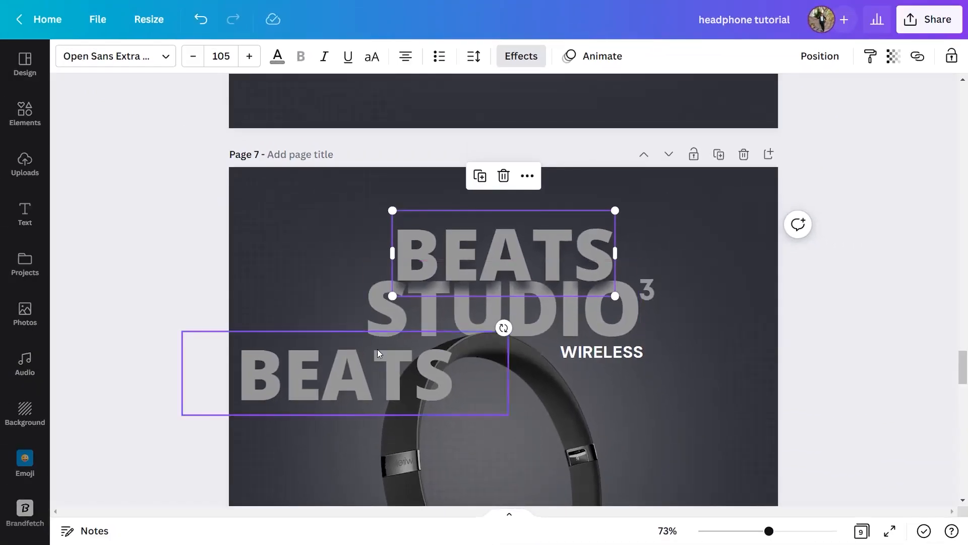
Delete the extra BEATS heading beneath the STUDIO title.
{"action": "left_click", "coordinate": [342, 374]}
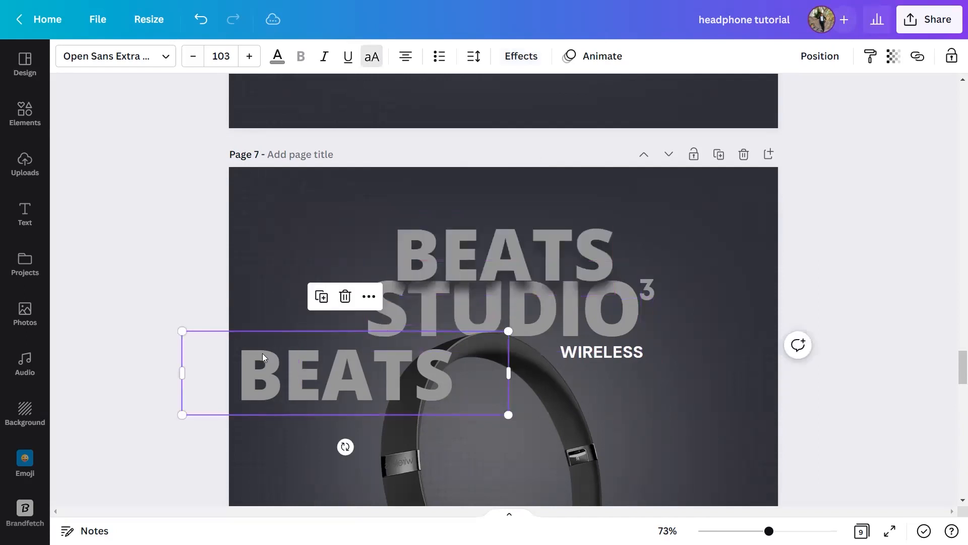
{"action": "left_click", "coordinate": [344, 297]}
Check the fonts used for the superscript 3, the BEATS title and the WIRELESS text.
{"action": "left_click", "coordinate": [646, 289]}
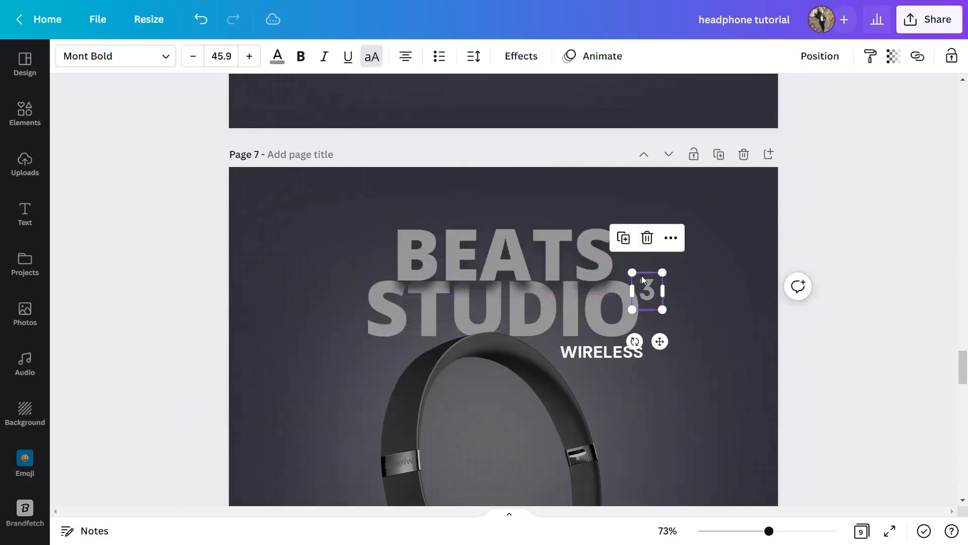
{"action": "left_click", "coordinate": [94, 55]}
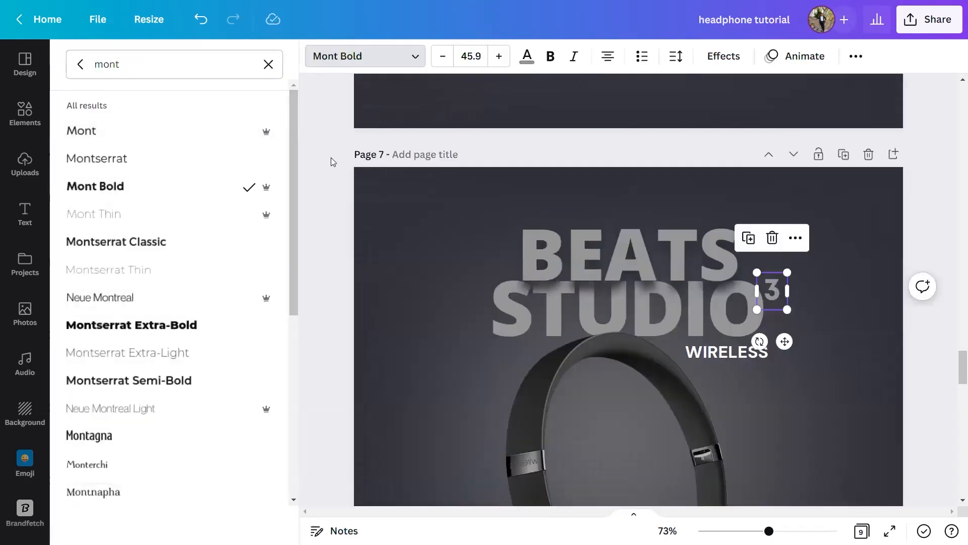
{"action": "left_click", "coordinate": [331, 158]}
{"action": "left_click", "coordinate": [458, 234]}
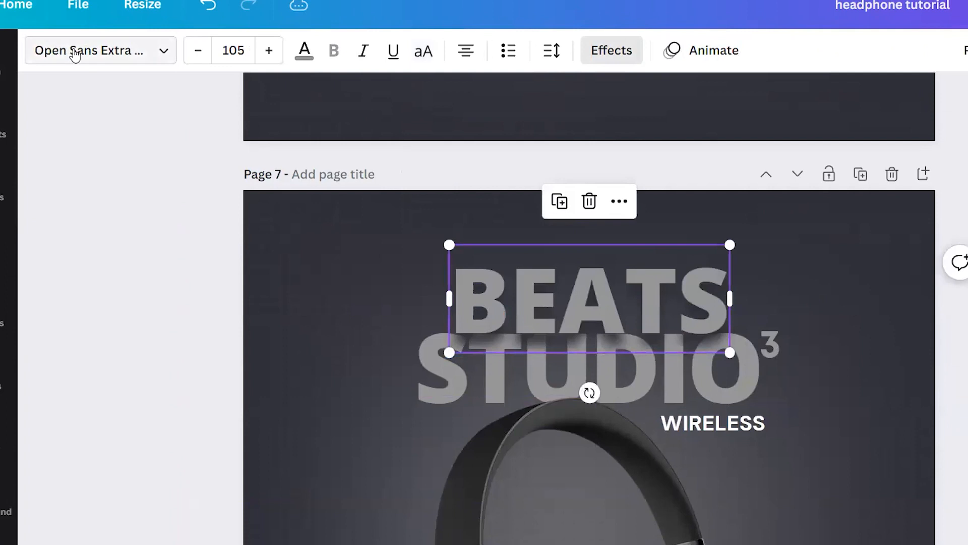
{"action": "left_click", "coordinate": [808, 345]}
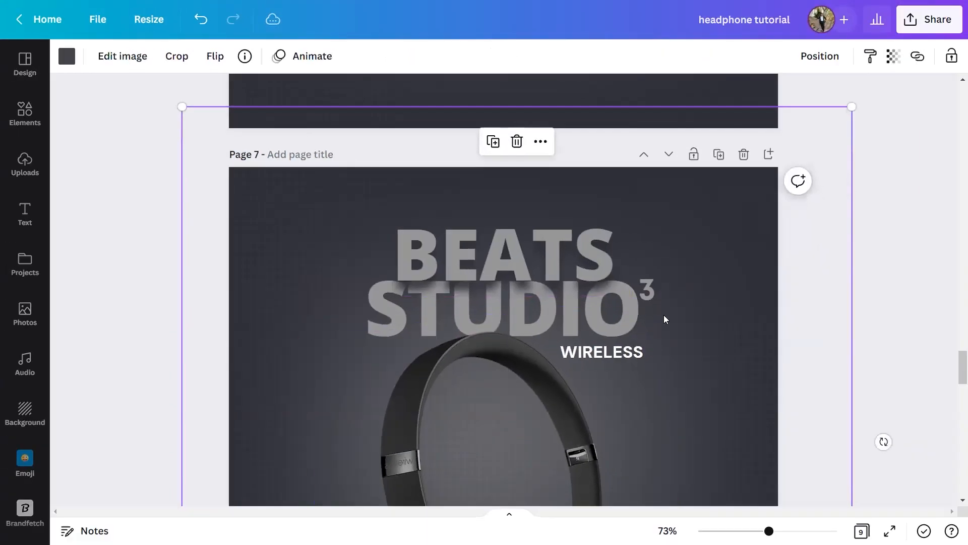
{"action": "left_click", "coordinate": [598, 357]}
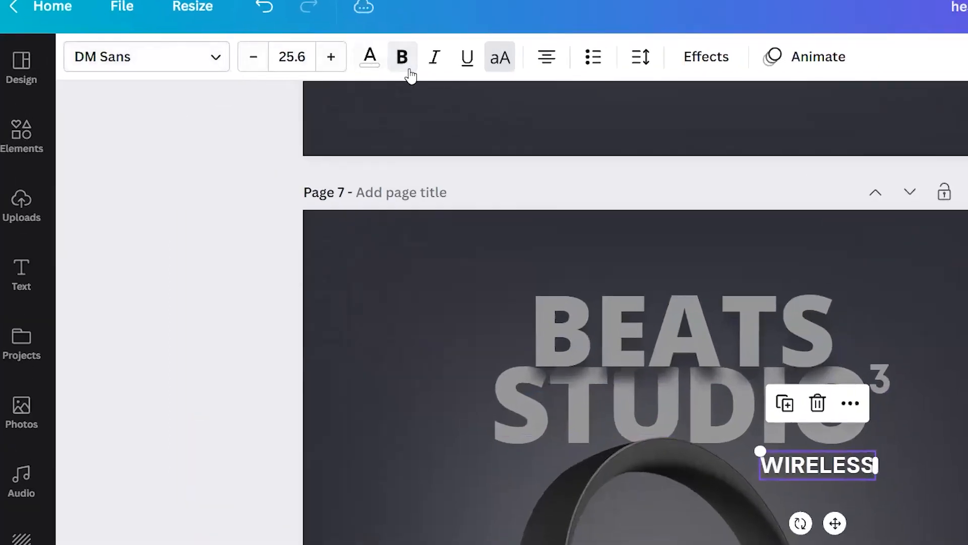
Review the full layouts on pages 7 and 8, including the b logo and the ORDER NOW button.
{"action": "scroll", "coordinate": [903, 456], "scroll_direction": "down", "scroll_amount": 3}
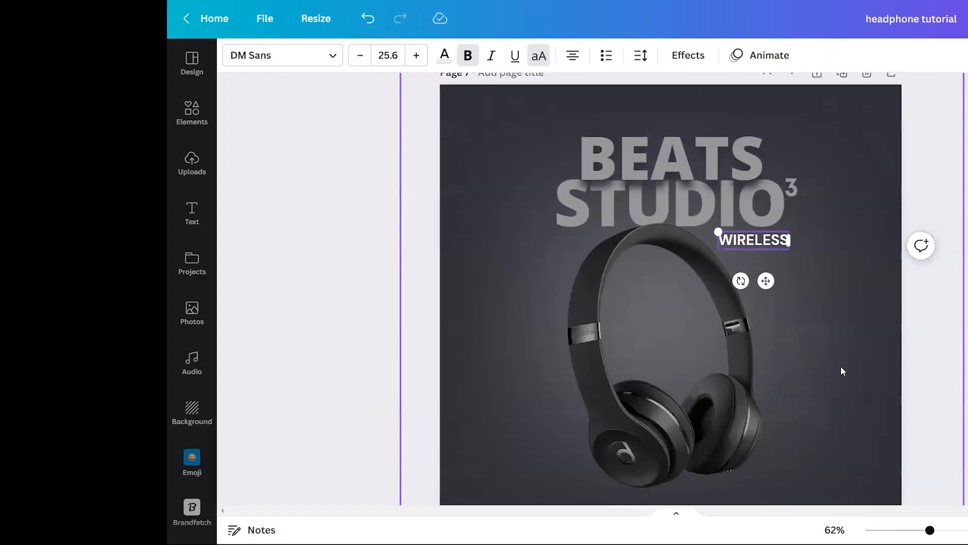
{"action": "scroll", "coordinate": [841, 368], "scroll_direction": "down", "scroll_amount": 1}
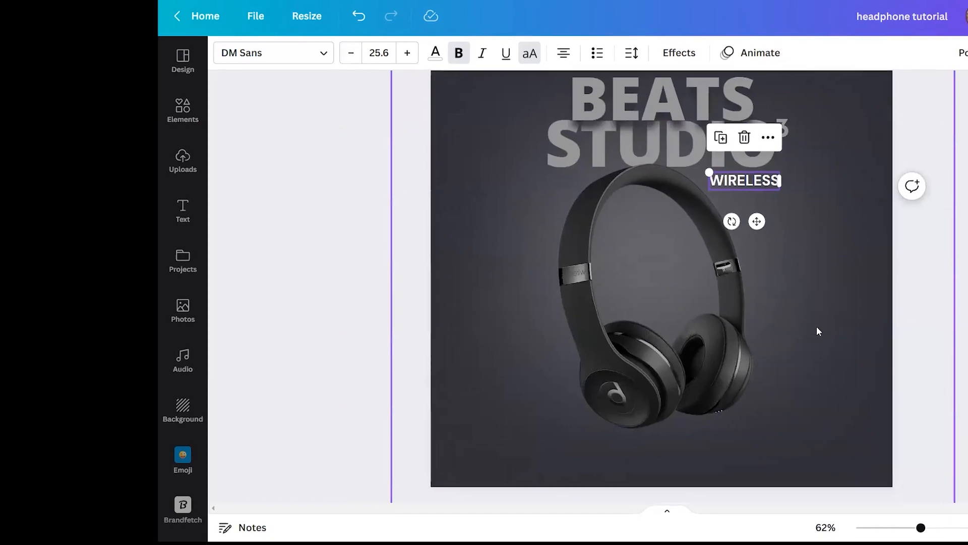
{"action": "scroll", "coordinate": [816, 327], "scroll_direction": "up", "scroll_amount": 1}
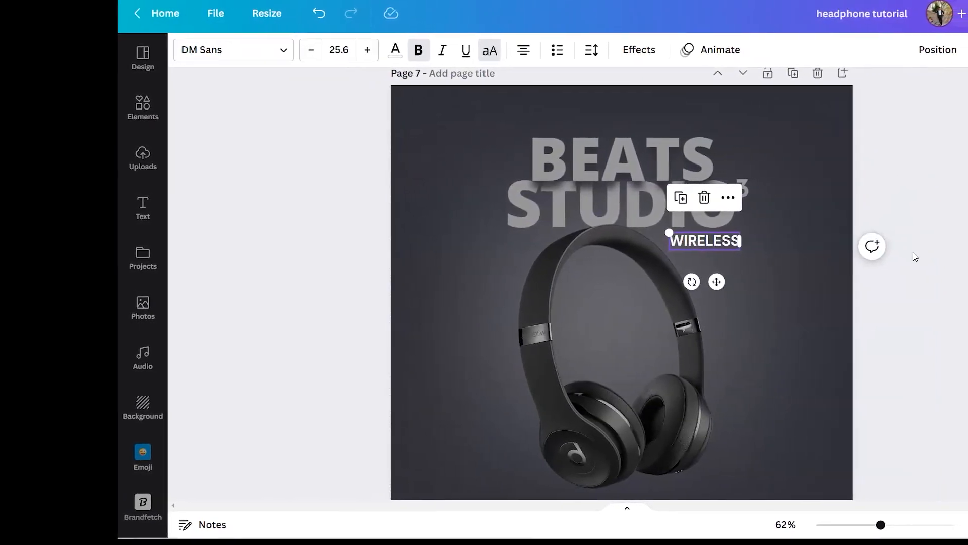
{"action": "scroll", "coordinate": [907, 260], "scroll_direction": "down", "scroll_amount": 3}
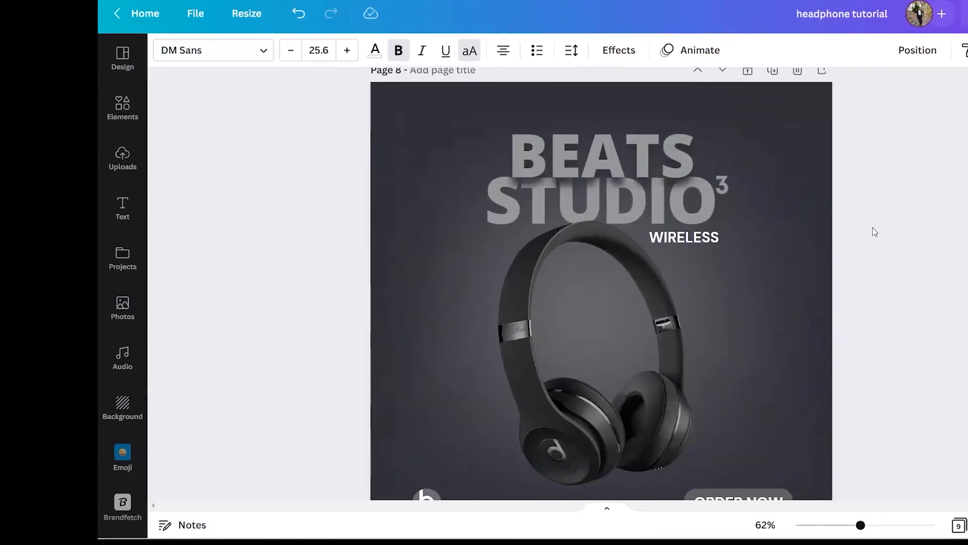
{"action": "scroll", "coordinate": [877, 241], "scroll_direction": "down", "scroll_amount": 1}
{"action": "scroll", "coordinate": [785, 258], "scroll_direction": "down", "scroll_amount": 1}
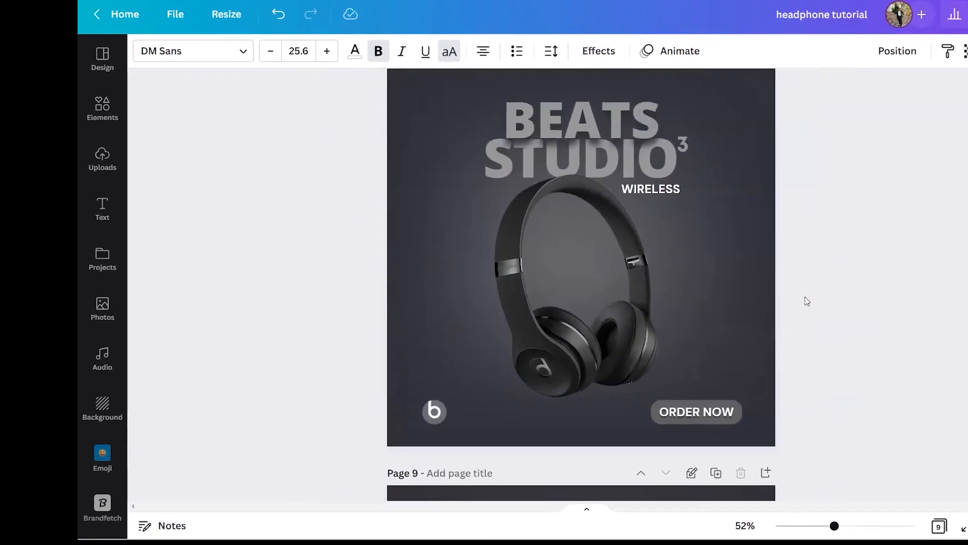
{"action": "scroll", "coordinate": [800, 299], "scroll_direction": "up", "scroll_amount": 5}
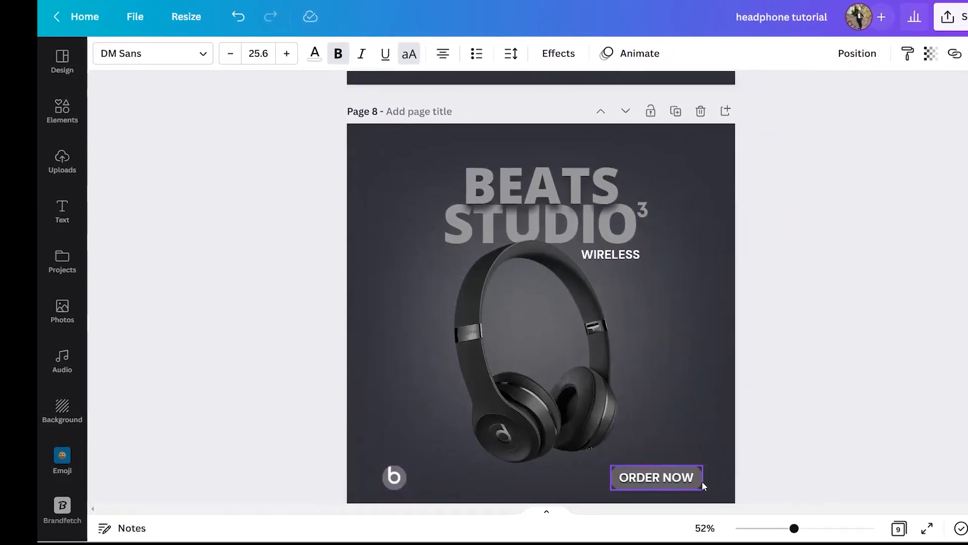
{"action": "scroll", "coordinate": [703, 478], "scroll_direction": "down", "scroll_amount": 1}
{"action": "scroll", "coordinate": [666, 469], "scroll_direction": "down", "scroll_amount": 2}
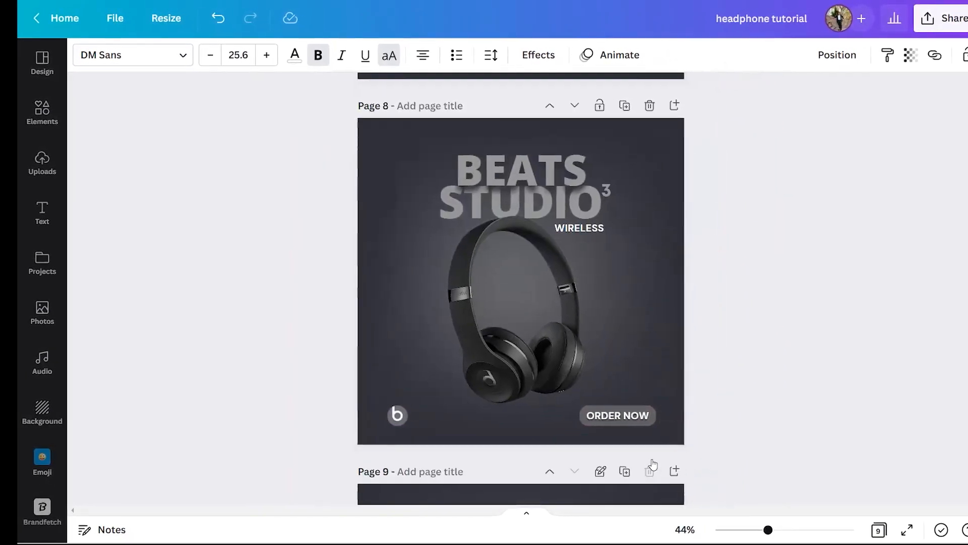
Insert a rounded rectangle on page 8, shrink it to a button shape and place it just above the ORDER NOW button.
{"action": "scroll", "coordinate": [666, 469], "scroll_direction": "up", "scroll_amount": 2}
{"action": "left_click", "coordinate": [22, 120]}
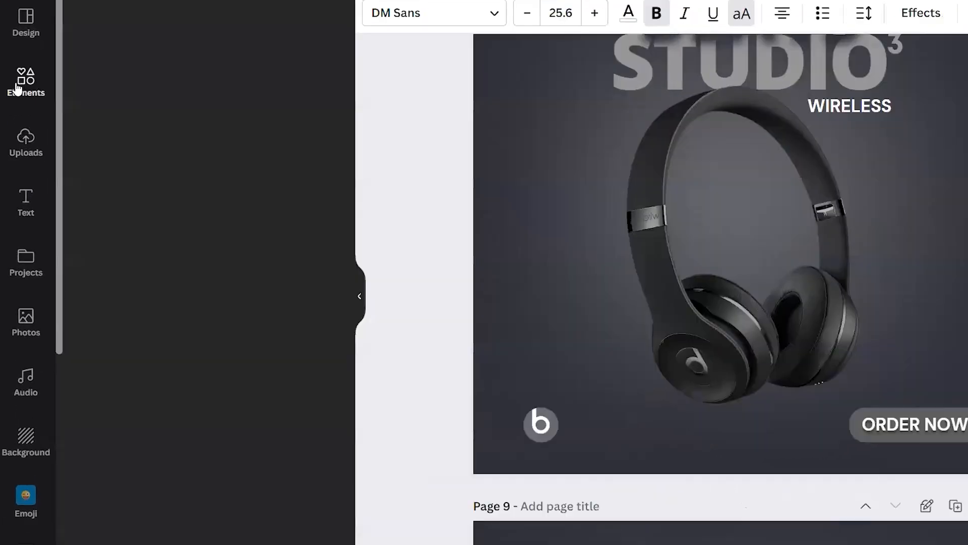
{"action": "left_click", "coordinate": [133, 264]}
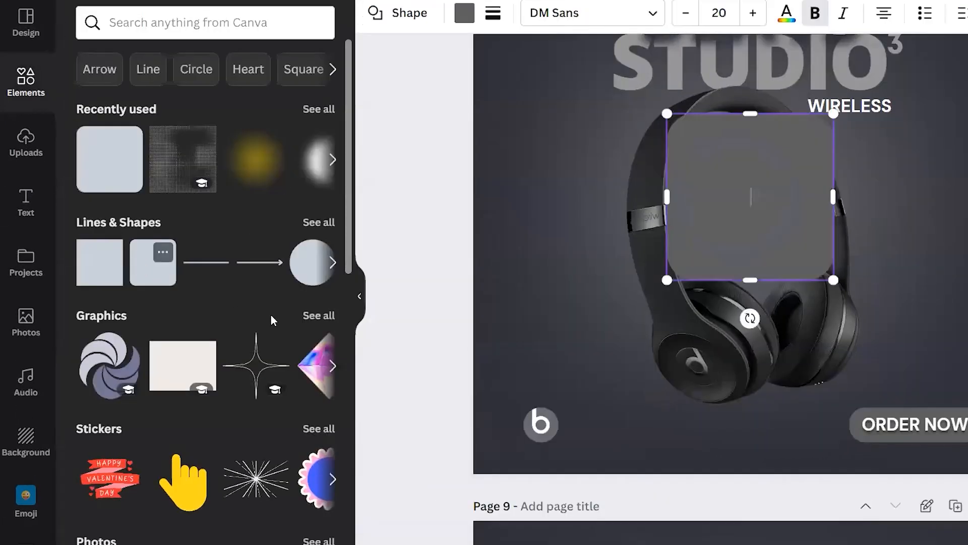
{"action": "left_click", "coordinate": [359, 296]}
{"action": "left_click_drag", "start_coordinate": [593, 117], "coordinate": [613, 246]}
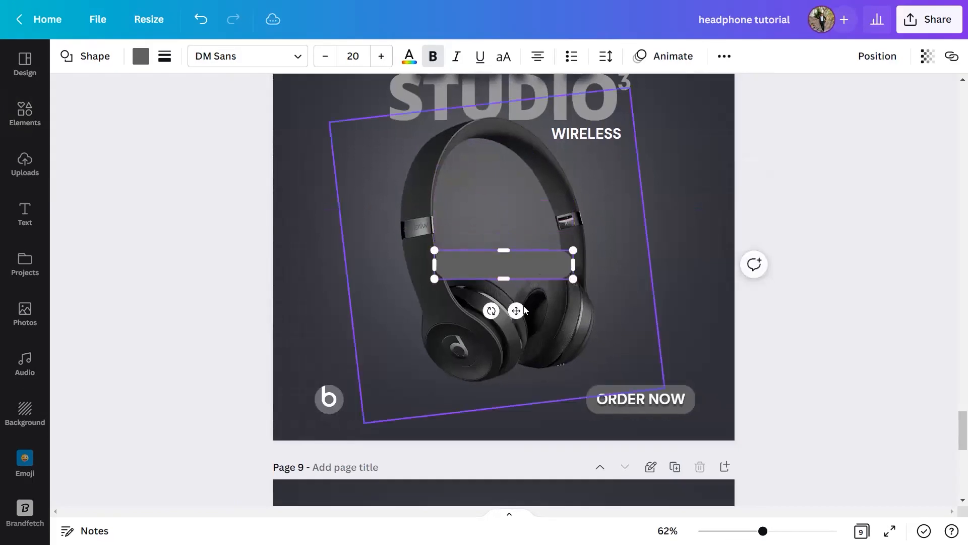
{"action": "left_click_drag", "start_coordinate": [524, 310], "coordinate": [672, 405]}
{"action": "left_click_drag", "start_coordinate": [593, 363], "coordinate": [613, 362]}
{"action": "left_click_drag", "start_coordinate": [723, 363], "coordinate": [697, 362]}
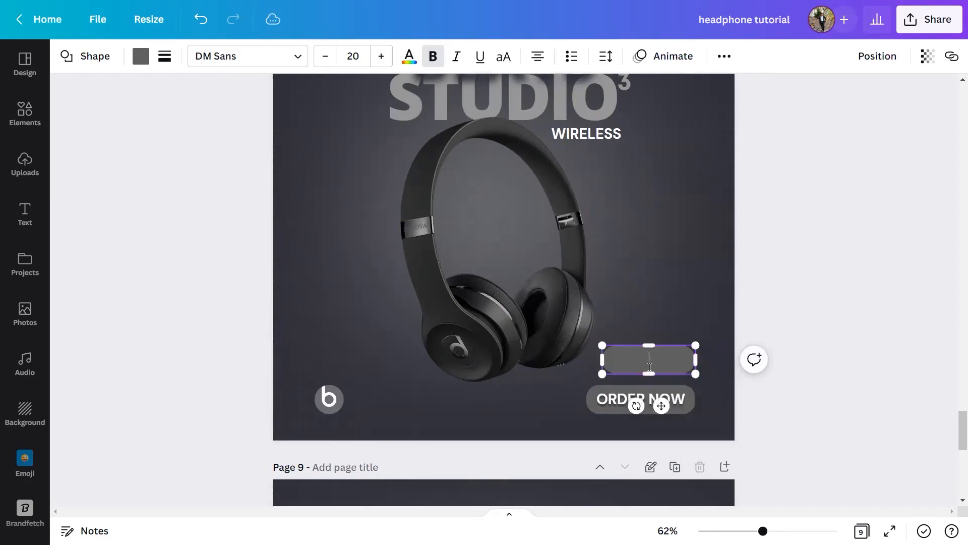
{"action": "left_click", "coordinate": [713, 398]}
{"action": "left_click_drag", "start_coordinate": [713, 398], "coordinate": [705, 397]}
{"action": "left_click", "coordinate": [655, 372]}
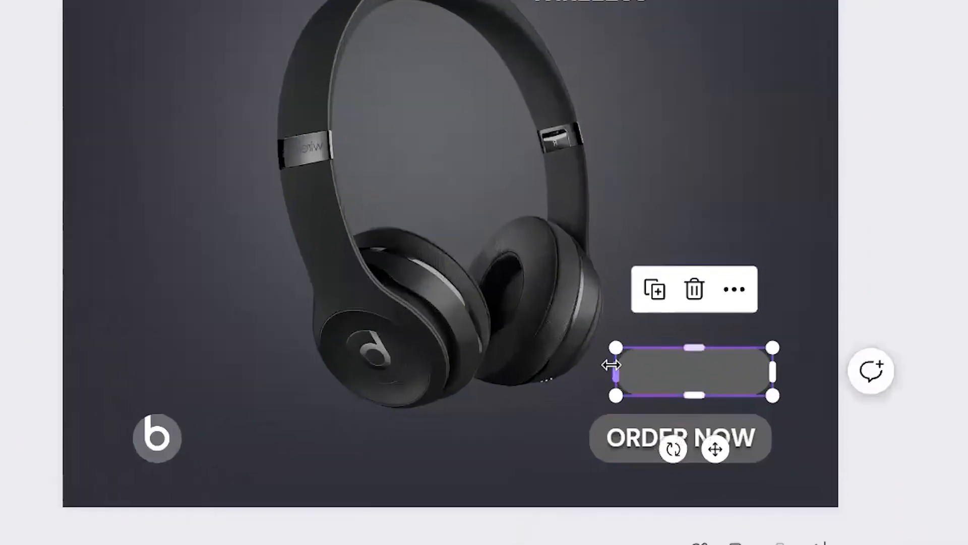
Set the new rectangle's corner rounding to 25 and remove the rectangle from page 8.
{"action": "left_click", "coordinate": [807, 331]}
{"action": "left_click", "coordinate": [697, 362]}
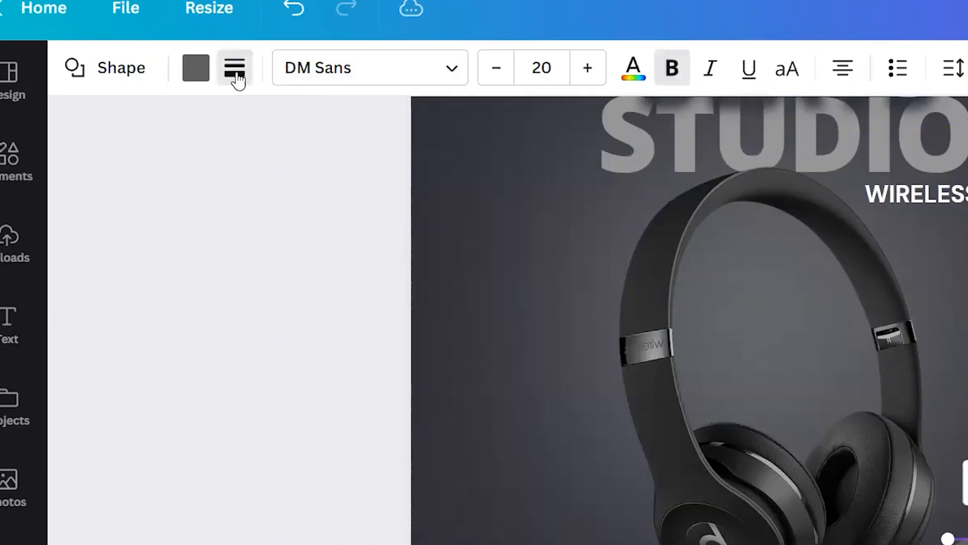
{"action": "left_click", "coordinate": [162, 56]}
{"action": "left_click_drag", "start_coordinate": [376, 281], "coordinate": [303, 277]}
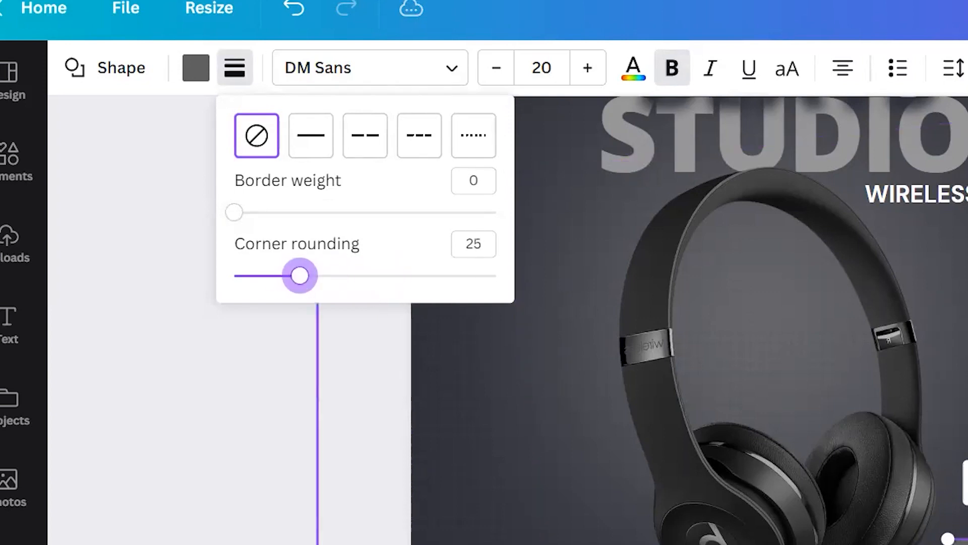
{"action": "left_click", "coordinate": [534, 433]}
{"action": "left_click", "coordinate": [960, 542]}
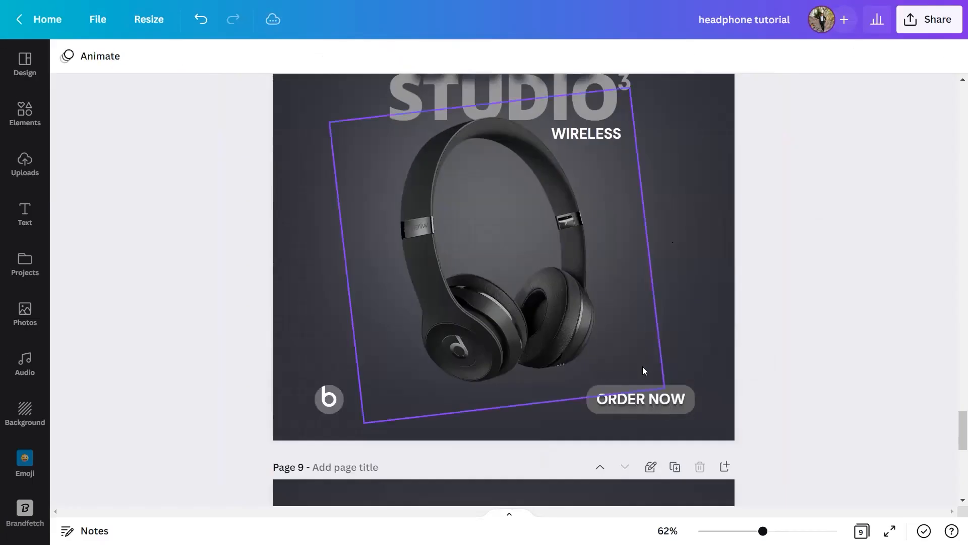
Check the font of the ORDER NOW text, clear the "mont" font search and browse the document fonts.
{"action": "double_click", "coordinate": [670, 398]}
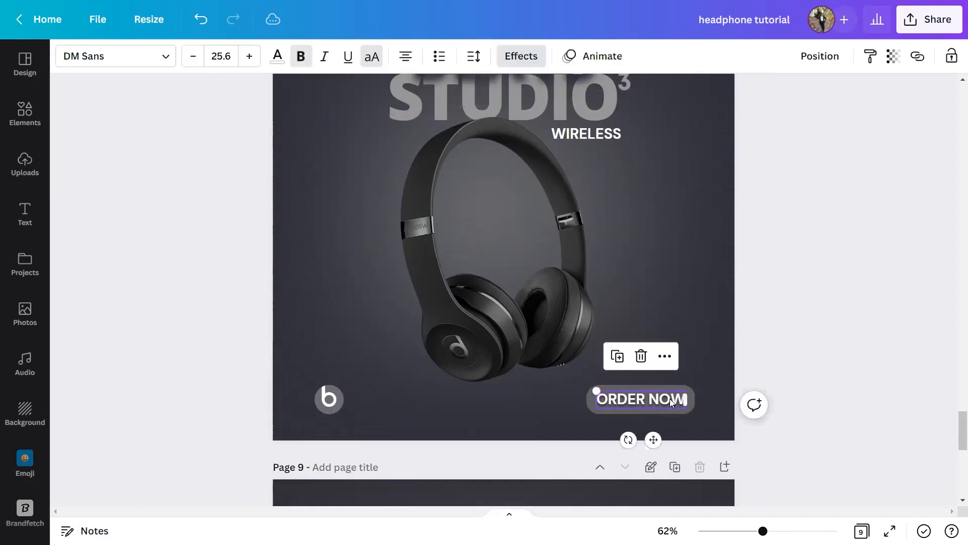
{"action": "left_click", "coordinate": [145, 57]}
{"action": "type", "text": "mont"}
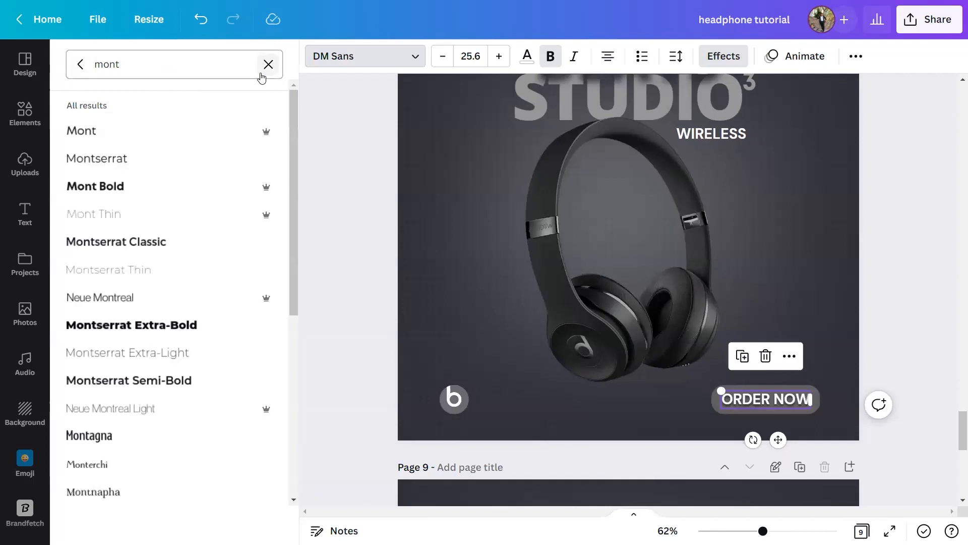
{"action": "left_click", "coordinate": [262, 75]}
{"action": "left_click", "coordinate": [80, 64]}
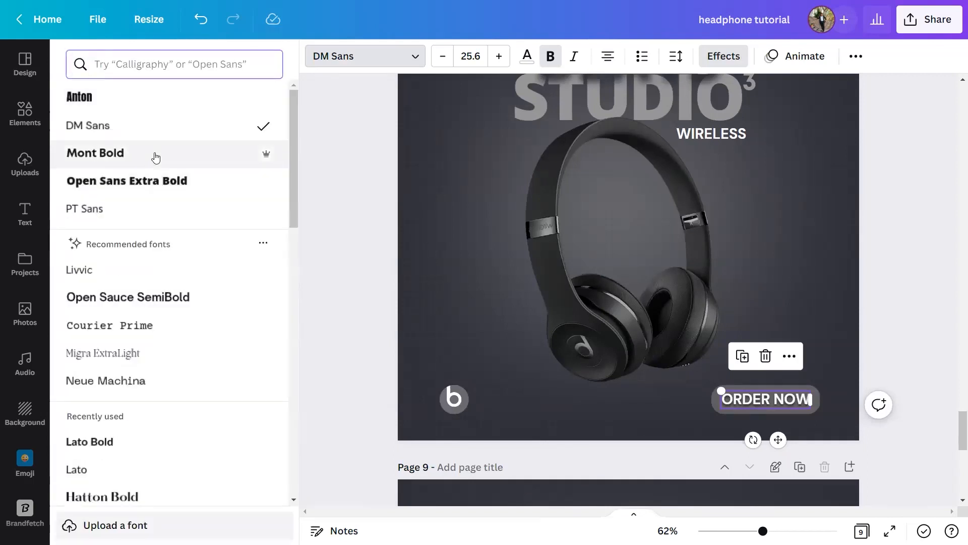
{"action": "left_click", "coordinate": [336, 181]}
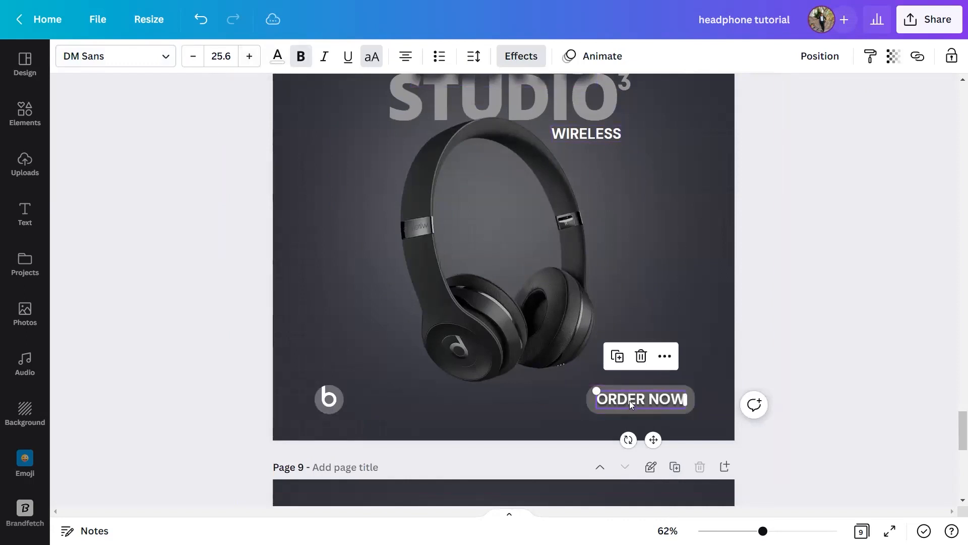
Select the circular b logo on page 8 and open the Brandfetch app.
{"action": "scroll", "coordinate": [630, 400], "scroll_direction": "up", "scroll_amount": 2, "text": "ctrl"}
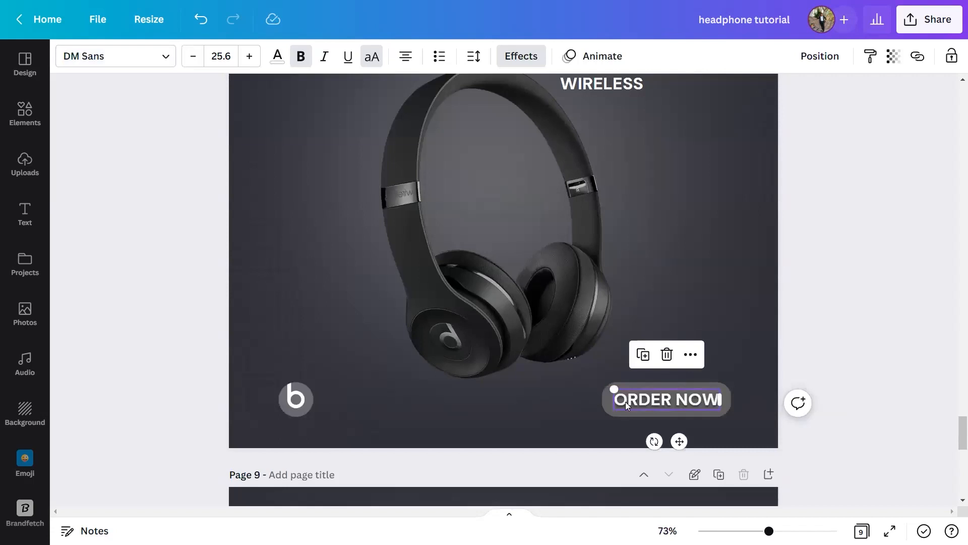
{"action": "left_click", "coordinate": [495, 386]}
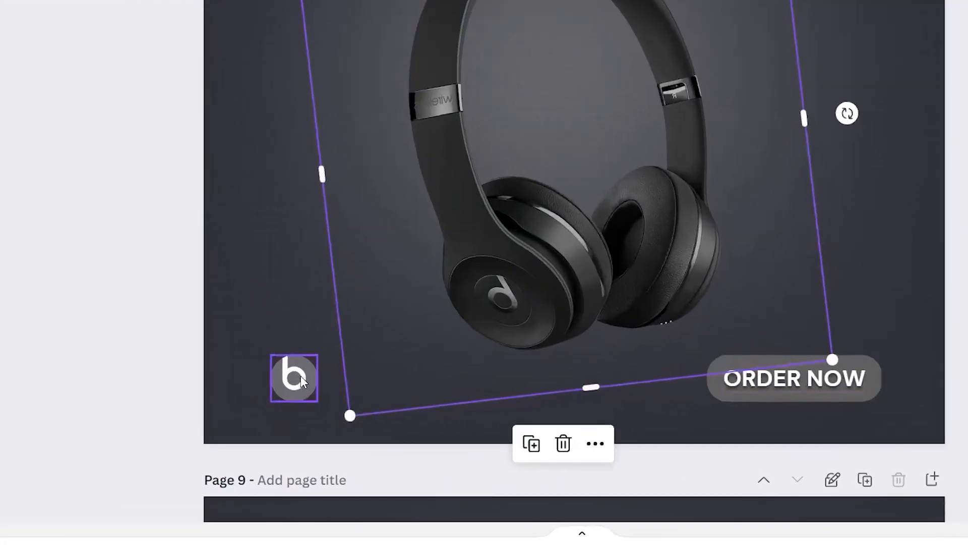
{"action": "left_click", "coordinate": [302, 399]}
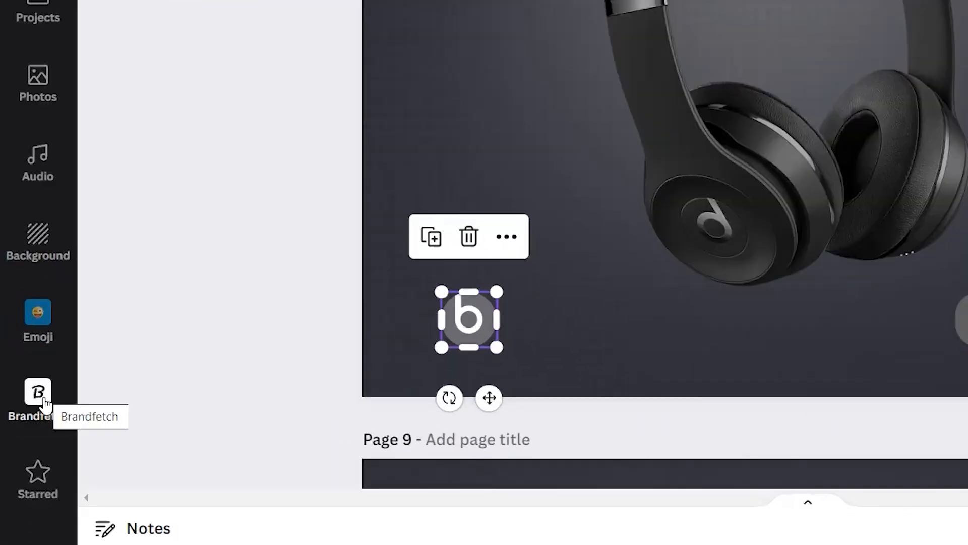
{"action": "left_click", "coordinate": [29, 447]}
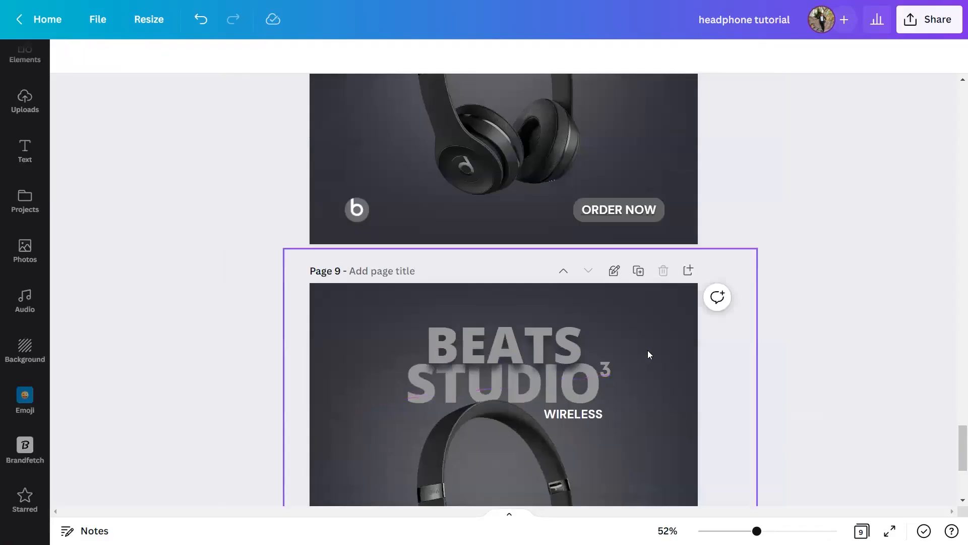
View the lower part of page 8 and the complete post design on page 9.
{"action": "scroll", "coordinate": [649, 330], "scroll_direction": "up", "scroll_amount": 3}
{"action": "scroll", "coordinate": [646, 332], "scroll_direction": "down", "scroll_amount": 5}
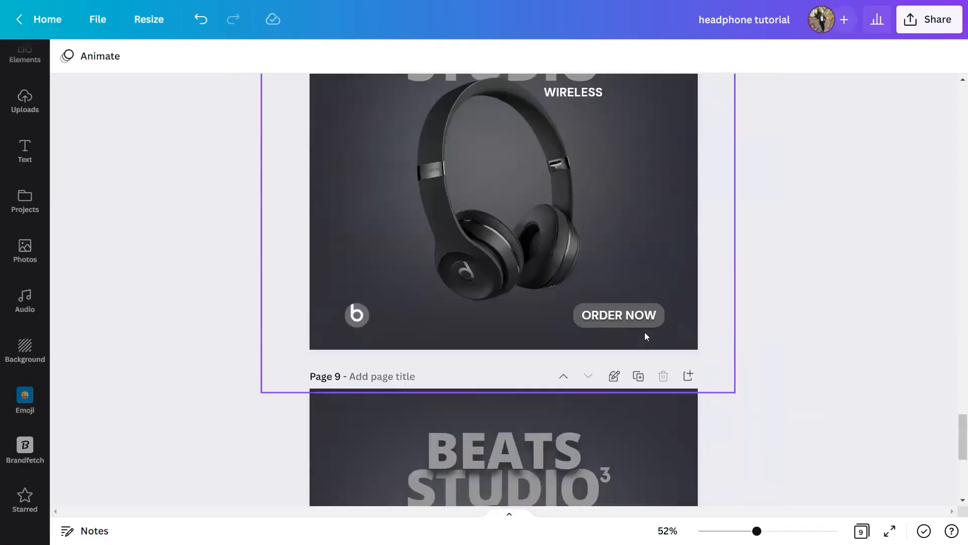
{"action": "scroll", "coordinate": [633, 337], "scroll_direction": "down", "scroll_amount": 2}
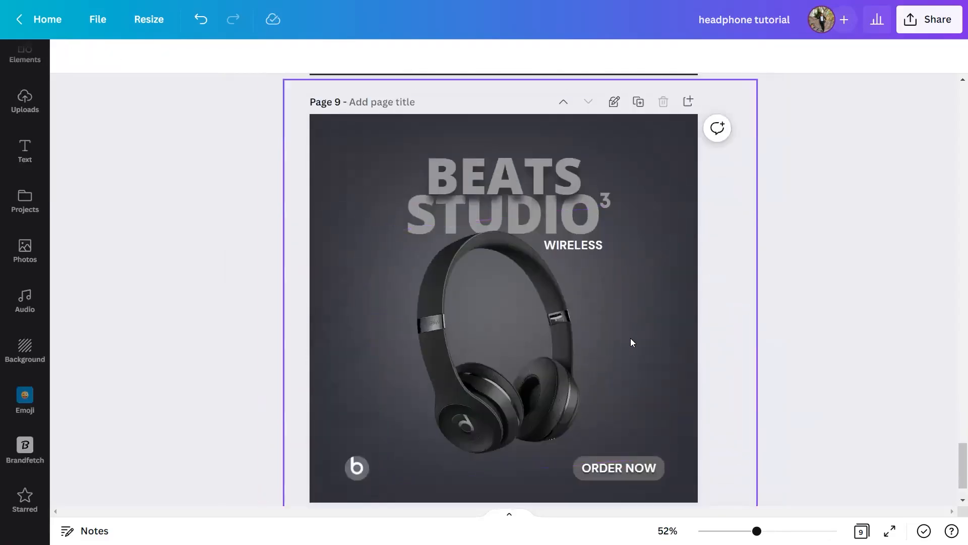